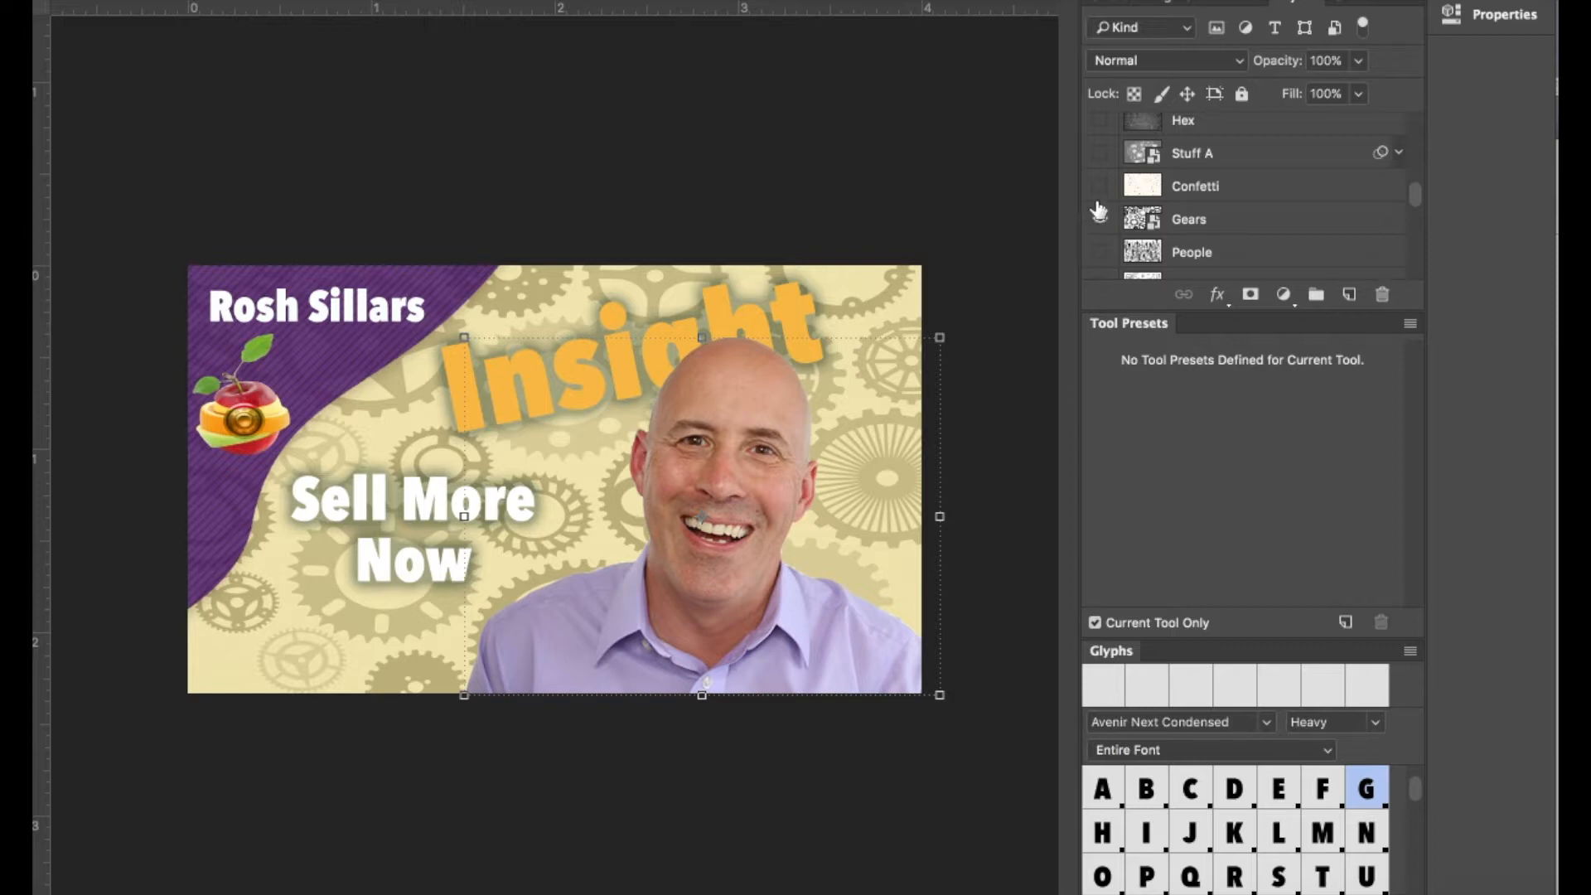
- Swap the visible Gears background pattern for People, and finally for the original things layer alone
left_click(1100, 218)
left_click(1100, 252)
scroll(1293, 207, "down", 1)
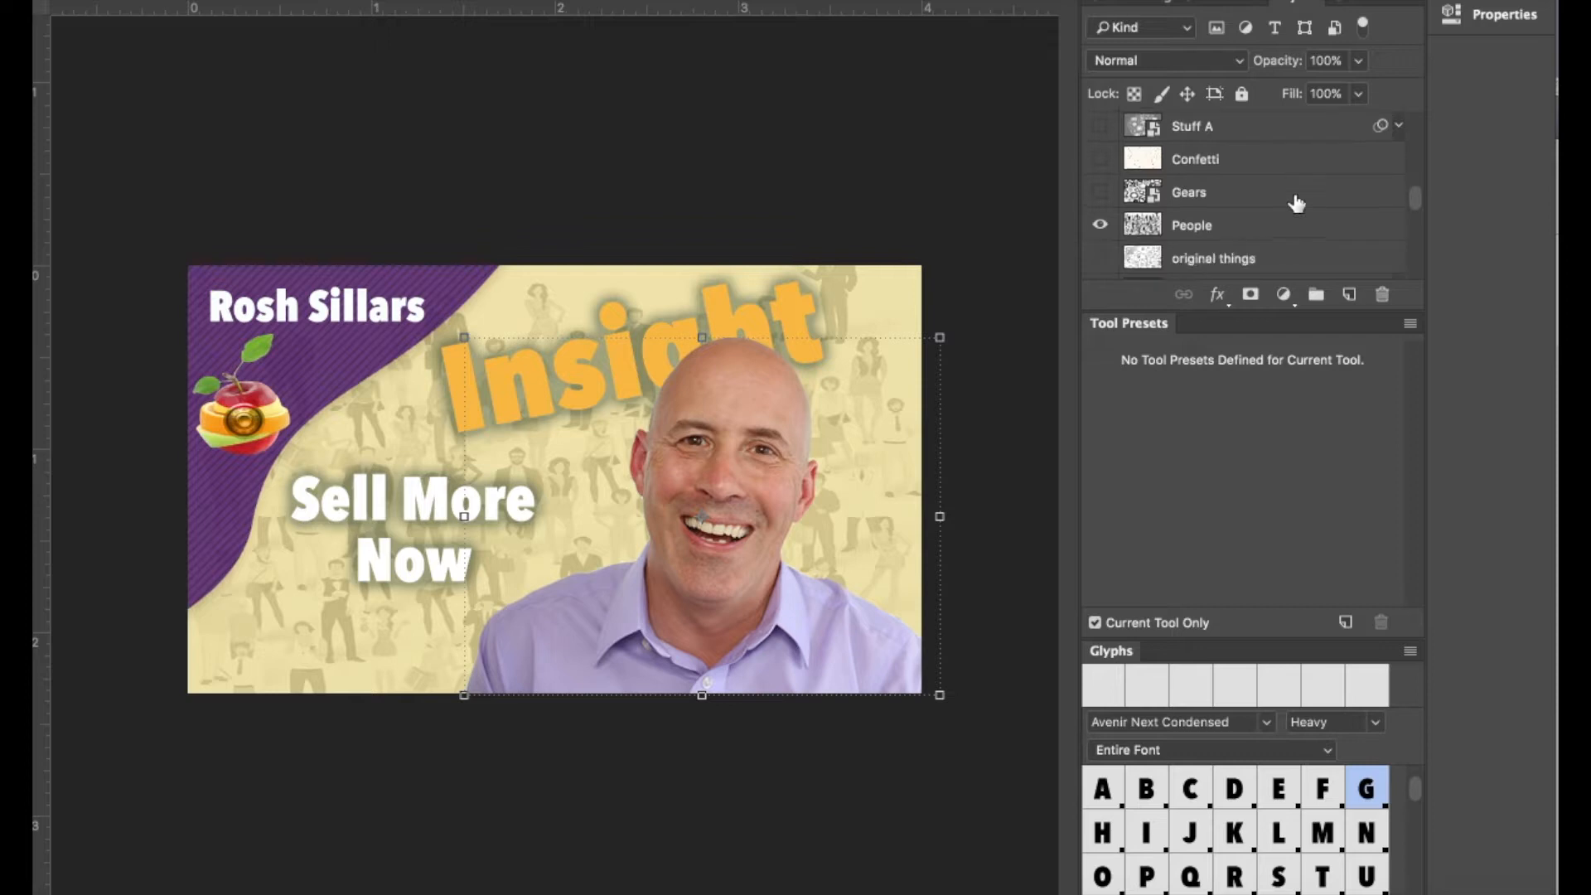
scroll(1297, 203, "down", 1)
left_click(1100, 246)
left_click(1100, 213)
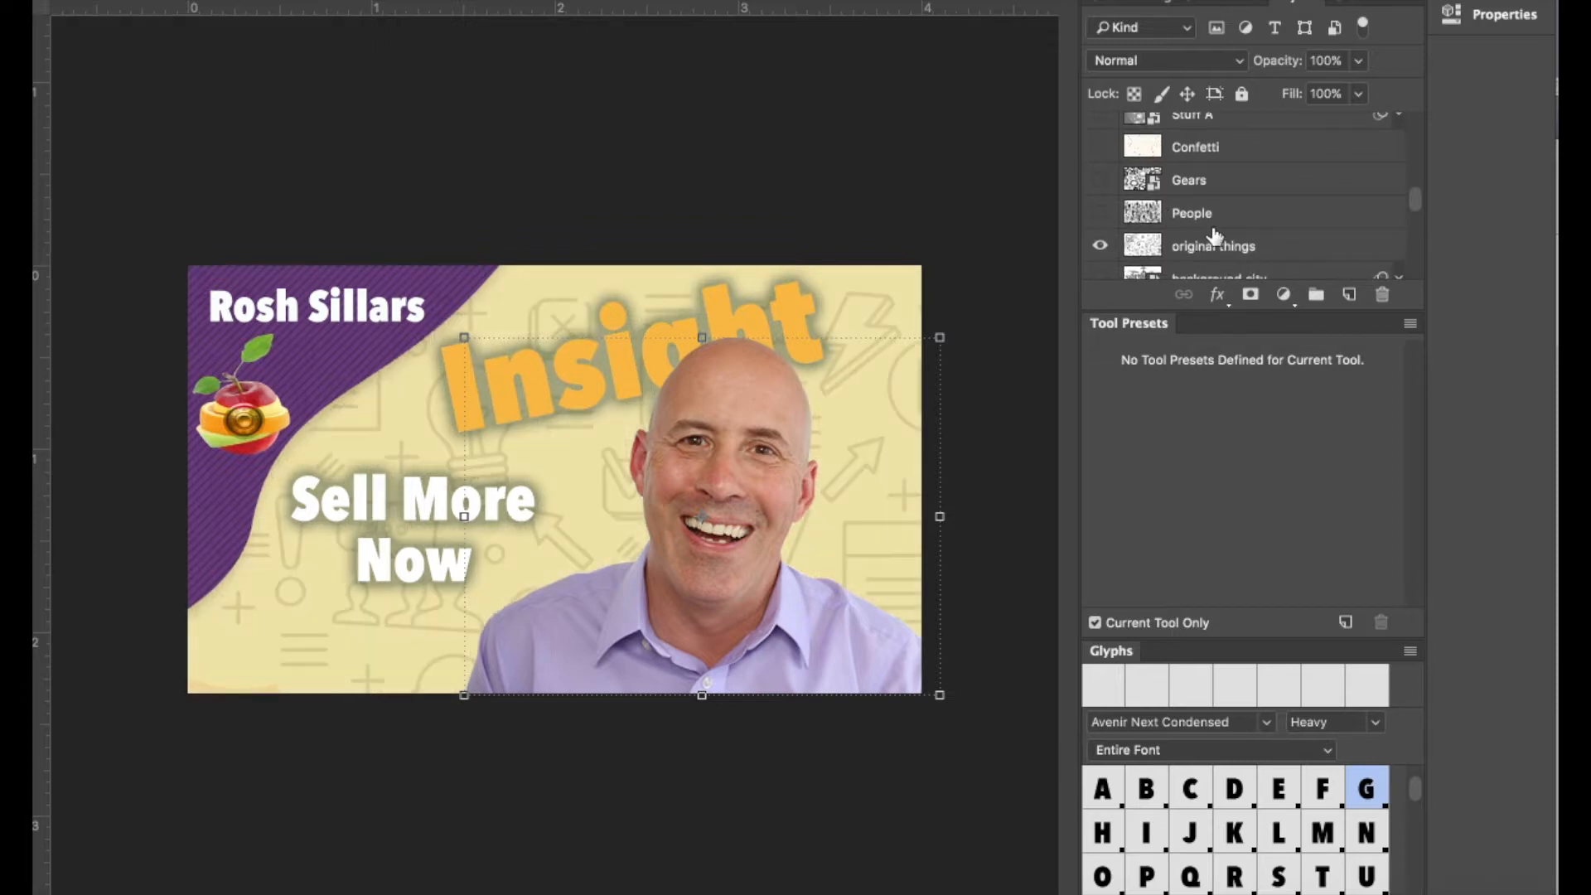
- Hide the yellow and orange background colour layers: Layer 7, Layer 9, Layer 0 and Layer 16
scroll(1210, 238, "down", 3)
scroll(1214, 238, "down", 1)
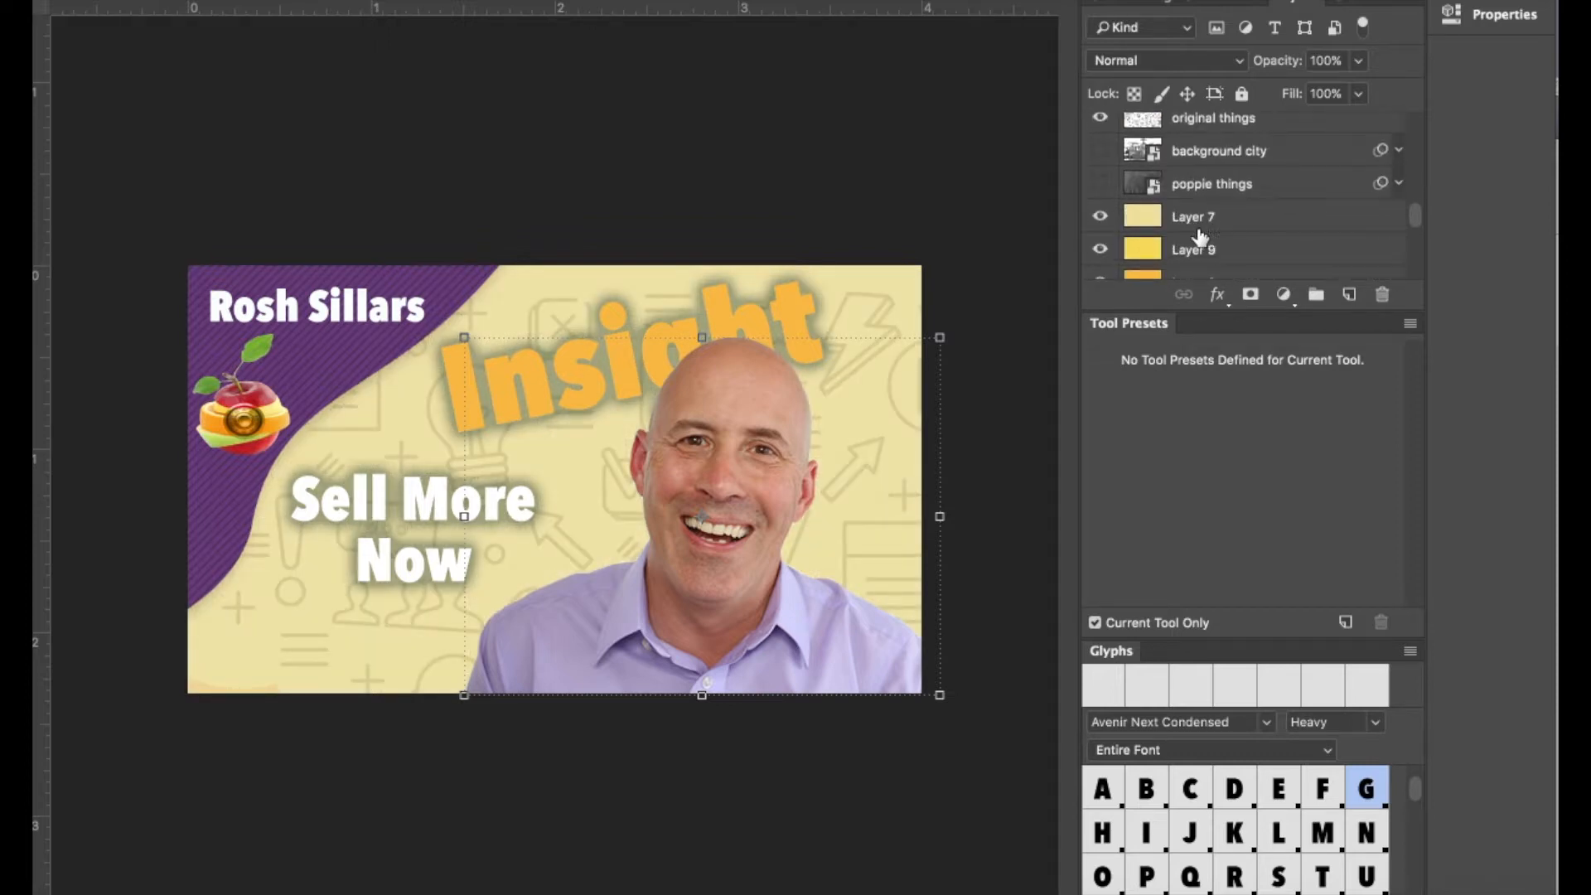
scroll(1181, 238, "down", 1)
left_click(1099, 199)
scroll(1103, 215, "down", 2)
left_click(1101, 175)
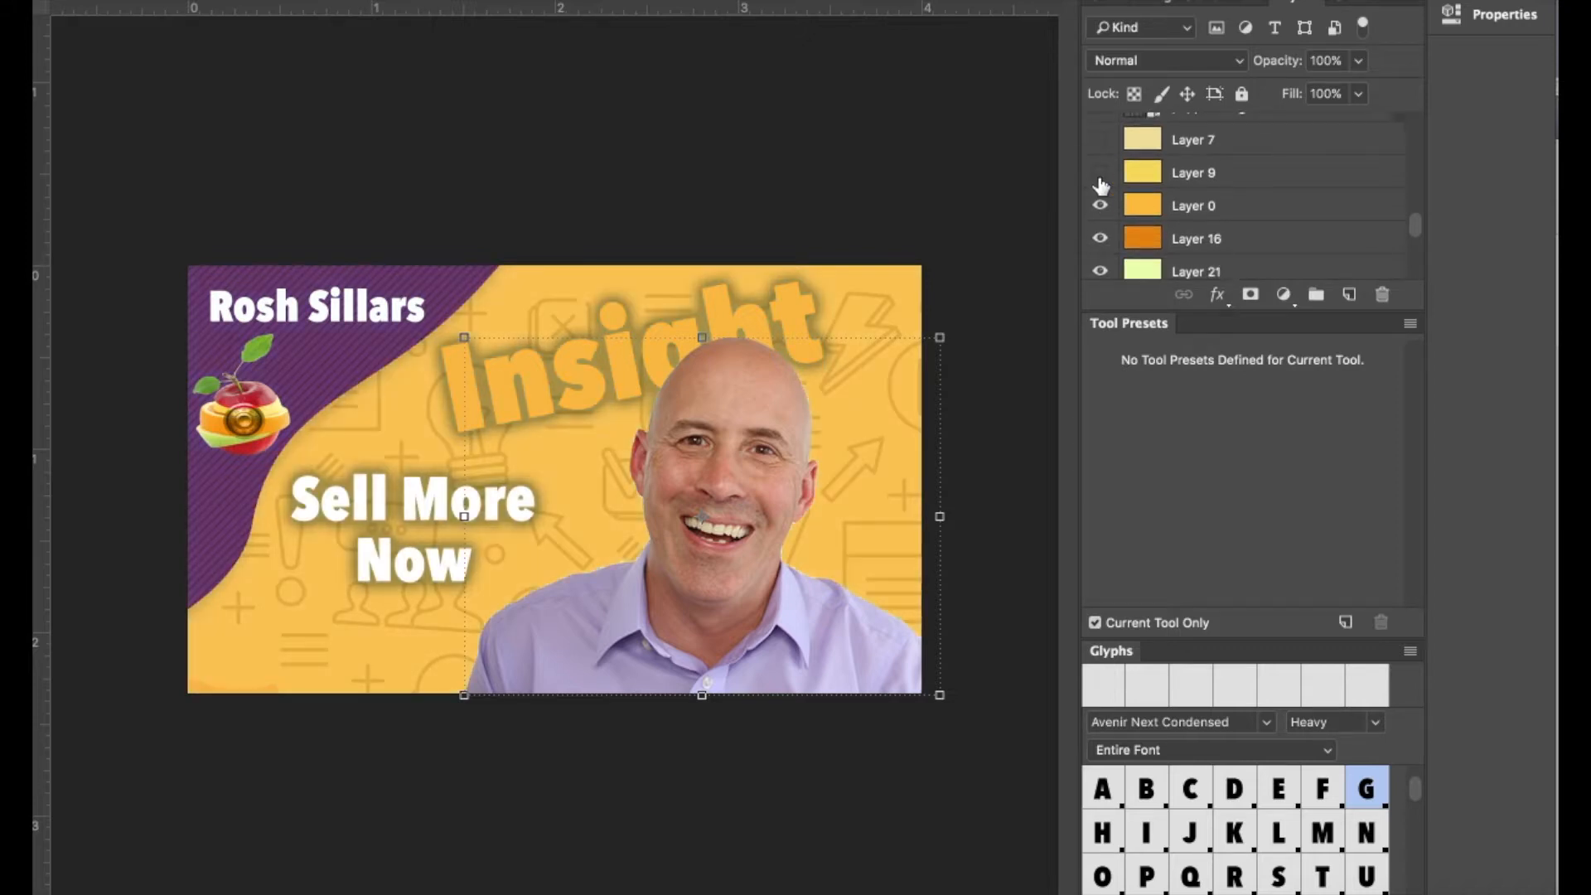
left_click(1100, 206)
left_click(1100, 239)
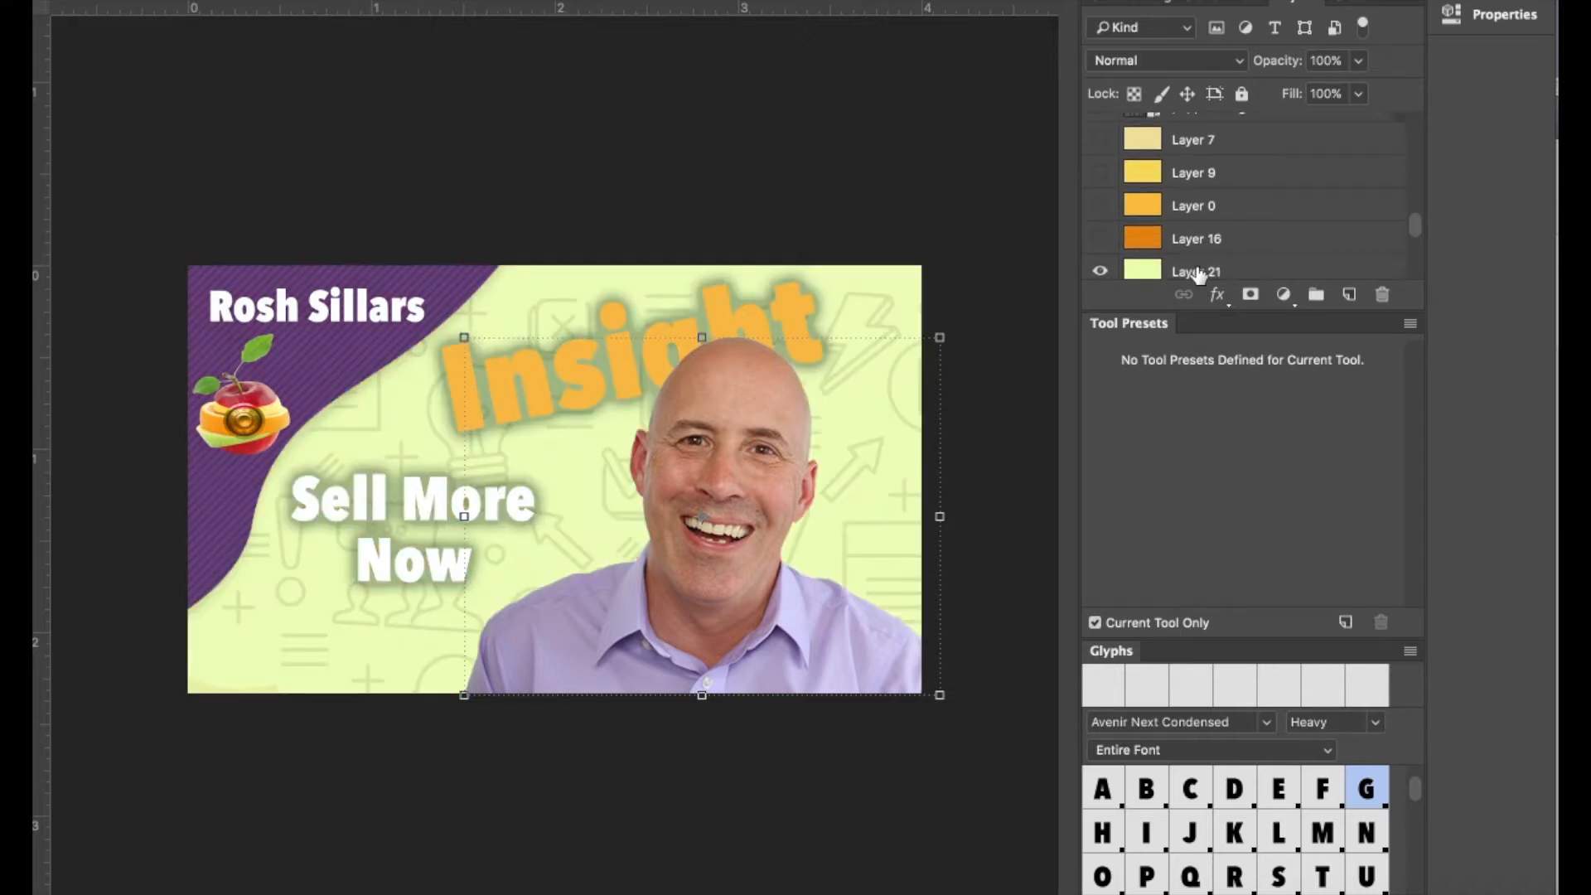
- Hide Layers 21, 13, 15, 17, 20 and 23 to use the purple Layer 11 as the background colour
scroll(1199, 273, "down", 2)
left_click(1100, 219)
left_click(1100, 252)
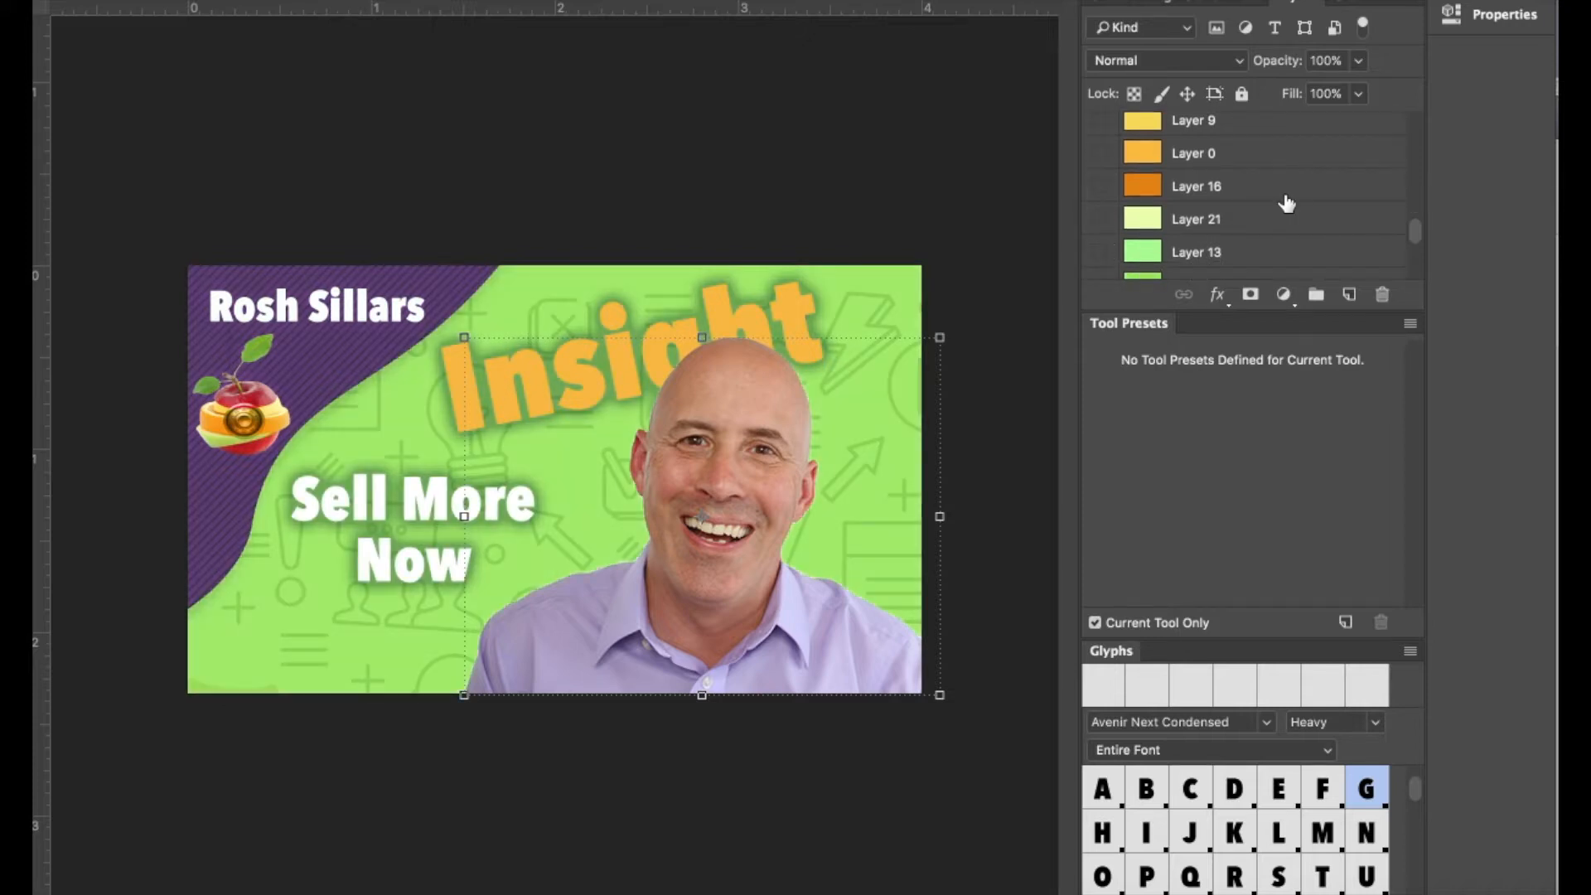
scroll(1288, 203, "down", 3)
left_click(1101, 190)
left_click(1100, 222)
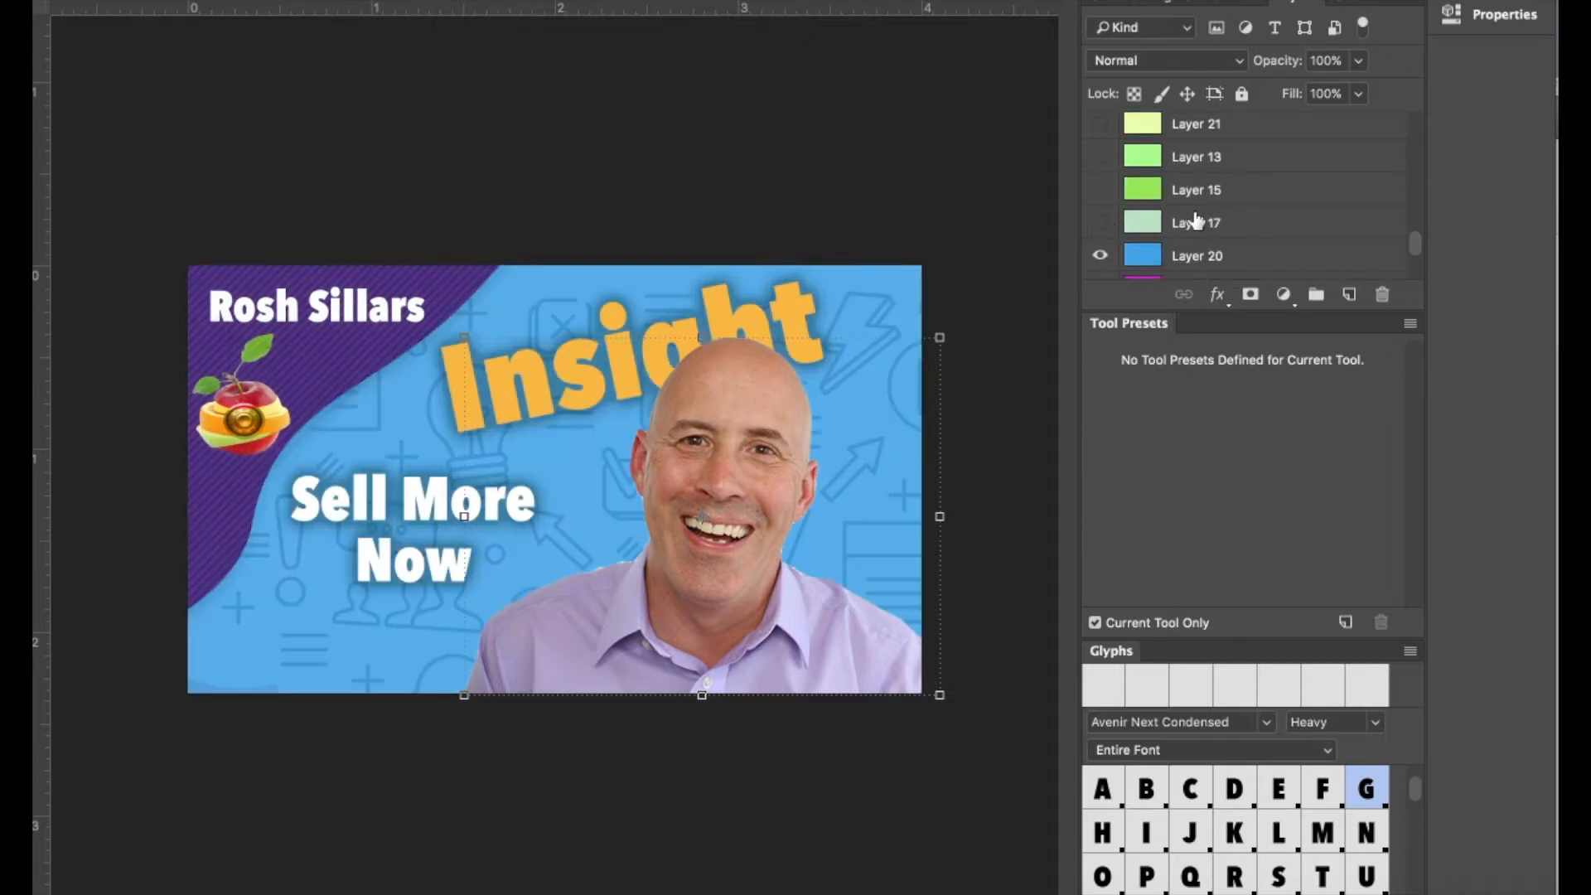
scroll(1196, 220, "down", 4)
left_click(1100, 124)
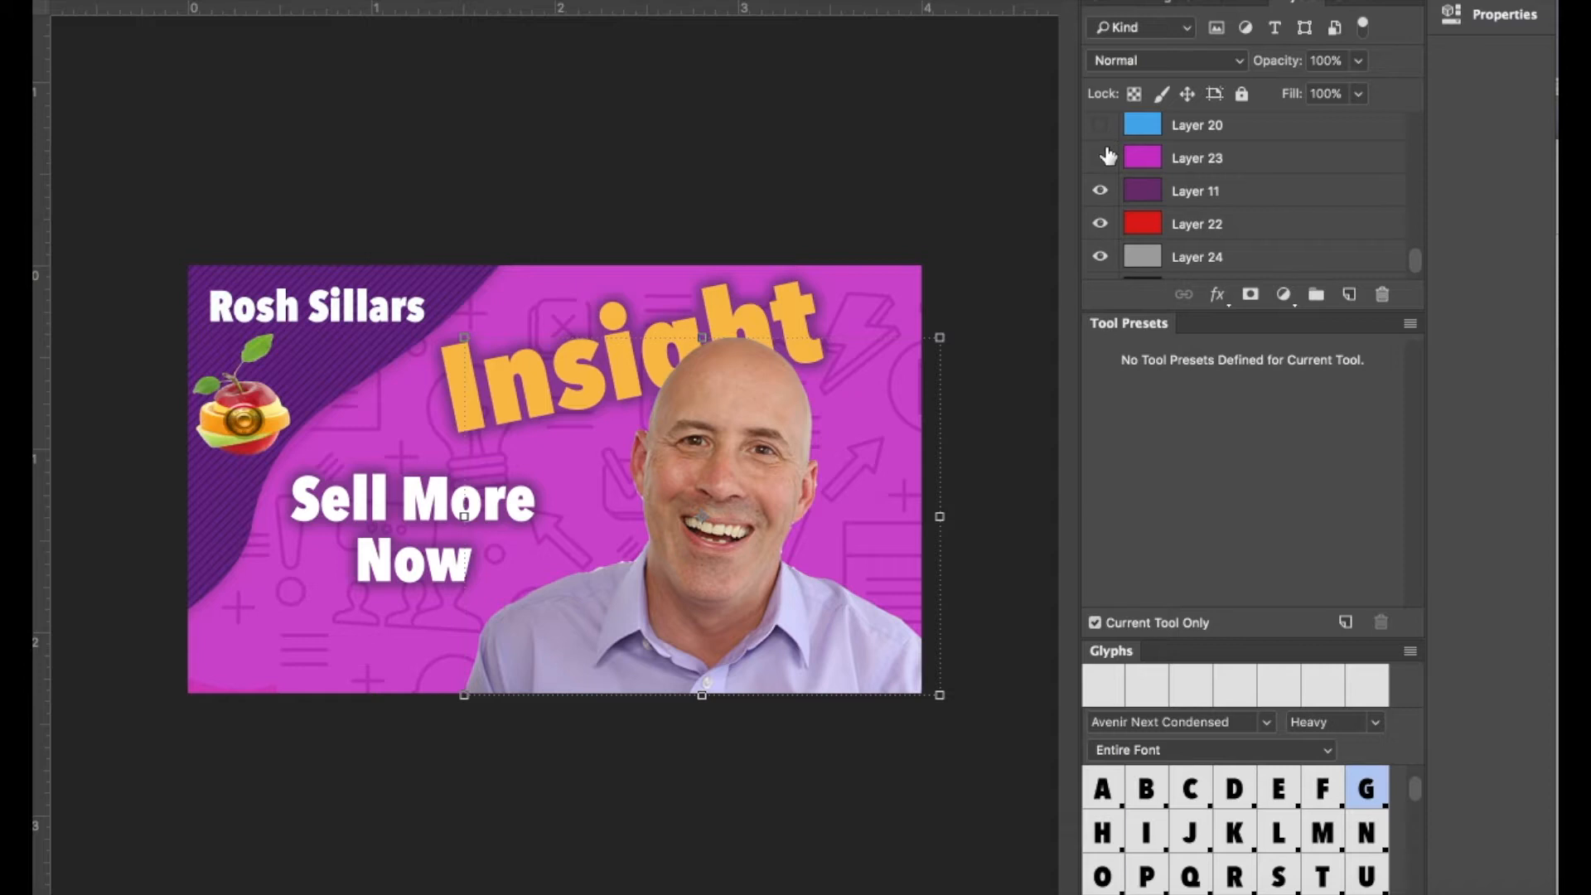
left_click(1106, 156)
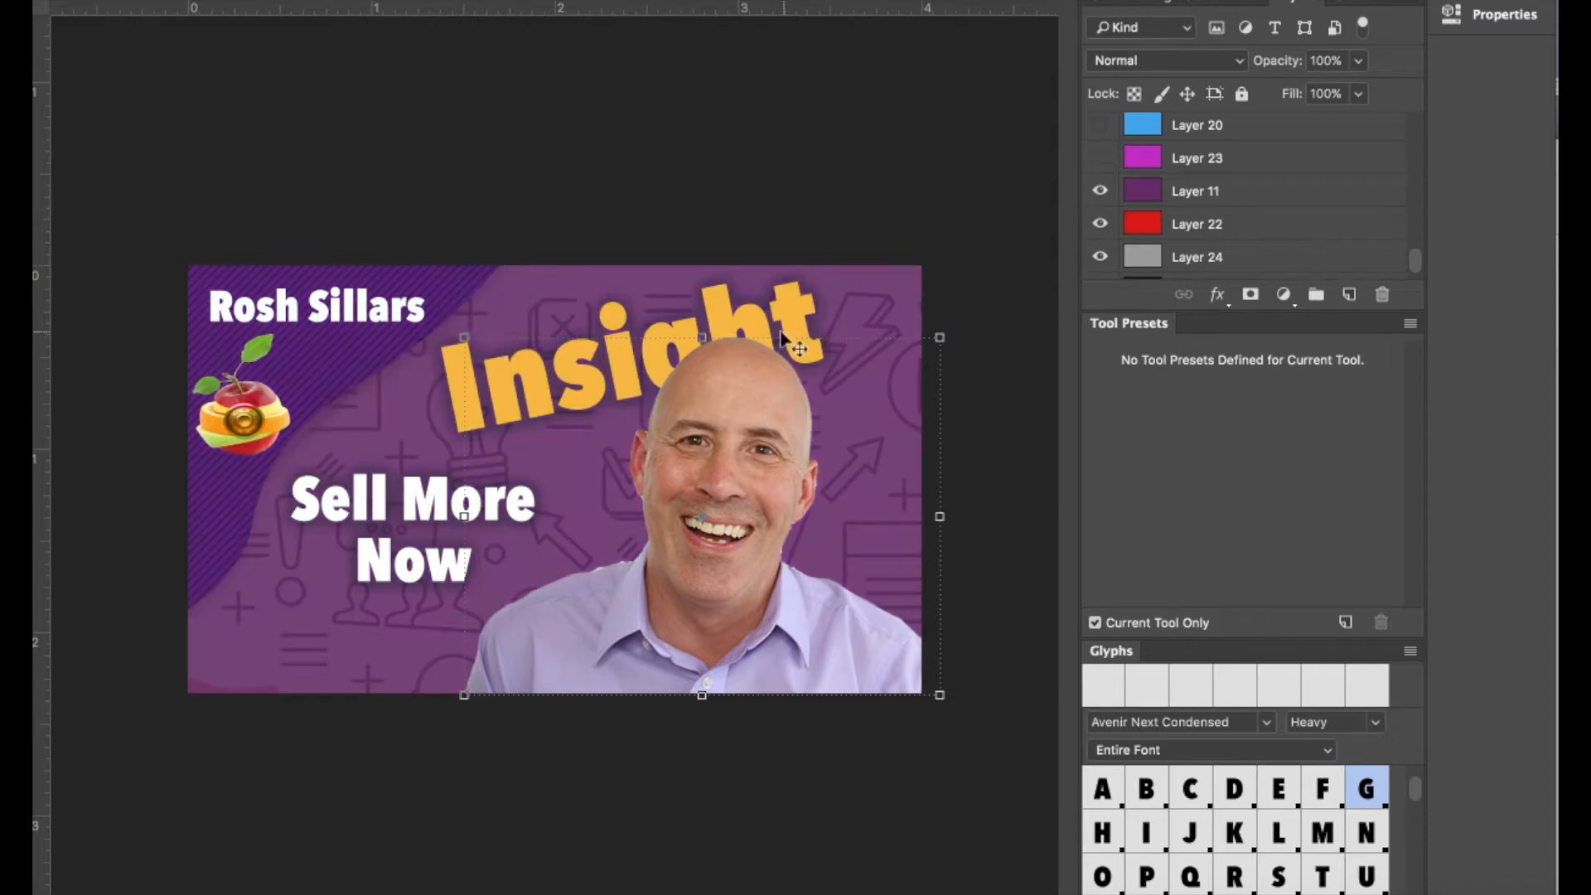
- Select all the text of the Insight headline layer with the Horizontal Type tool
scroll(1193, 214, "down", 15)
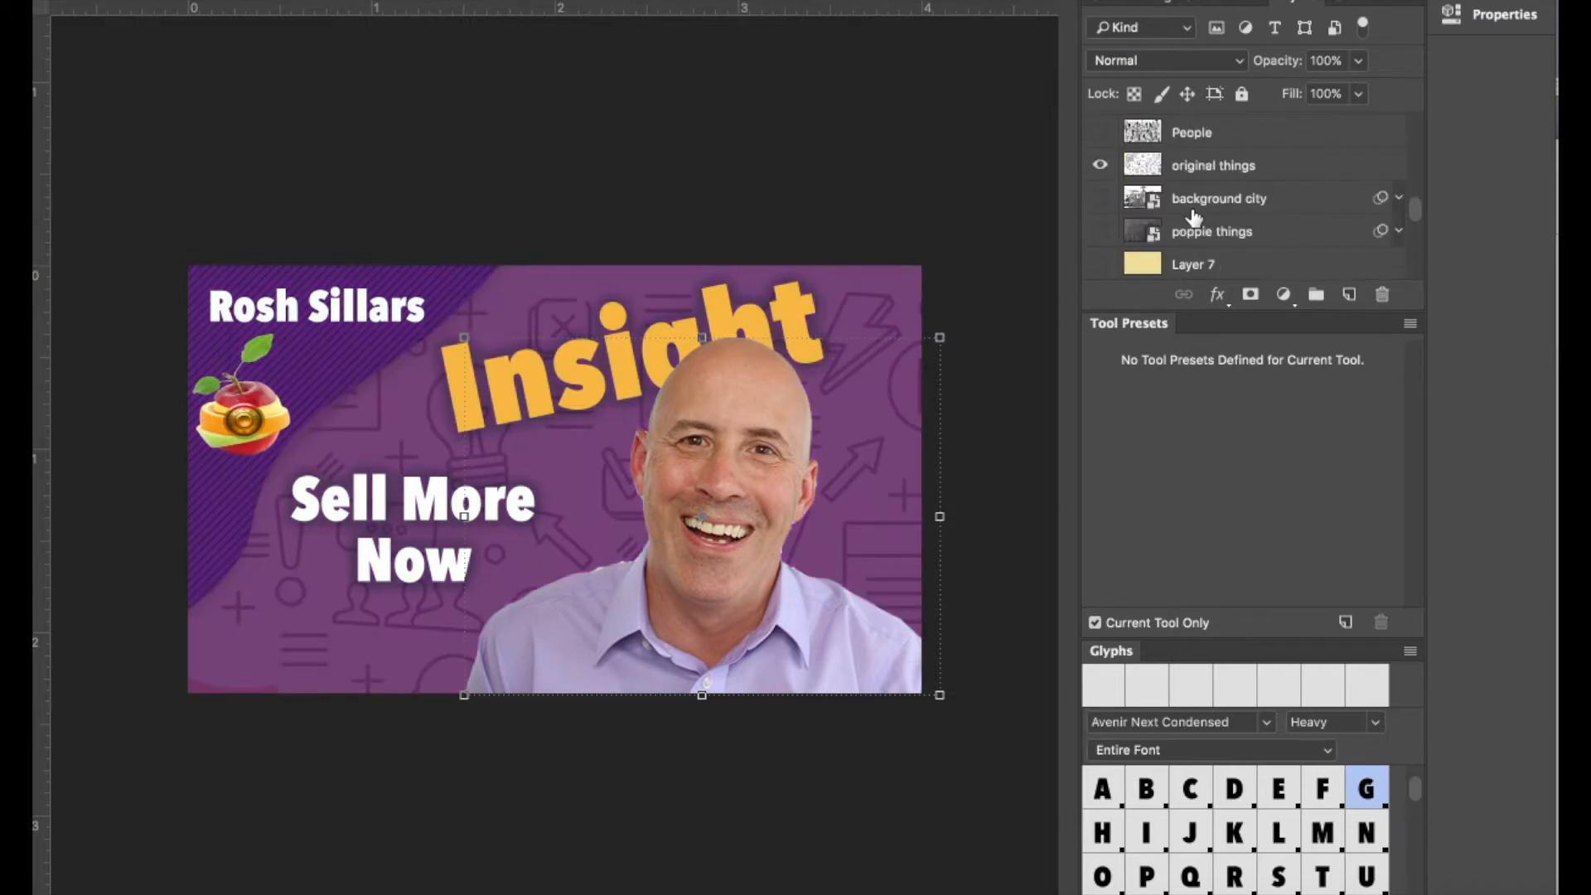
scroll(1194, 216, "up", 3)
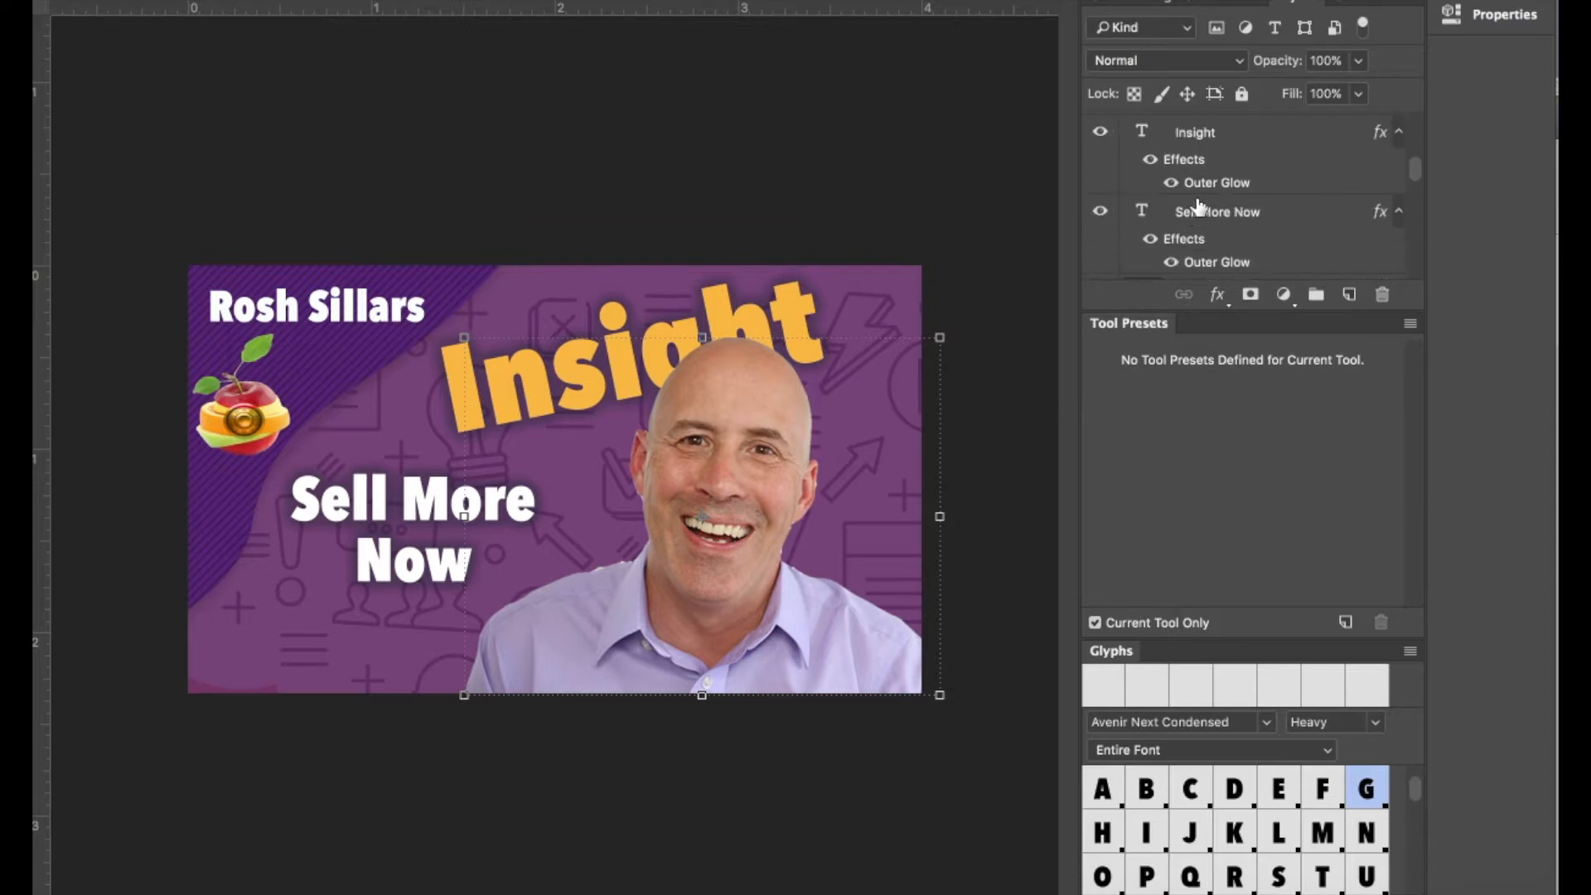
left_click(1204, 143)
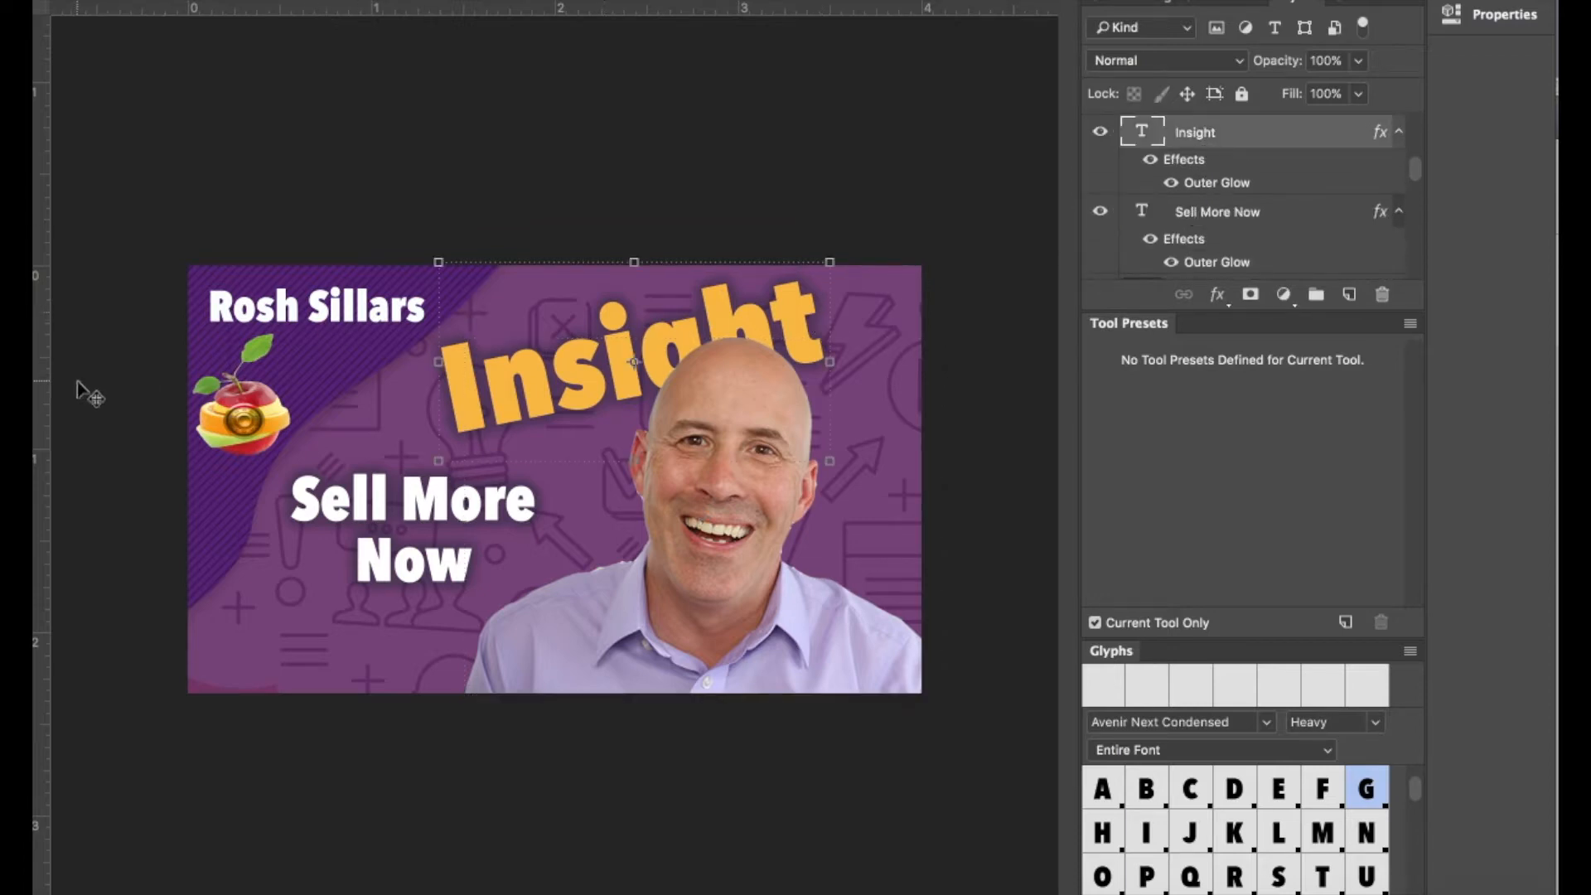
key("t")
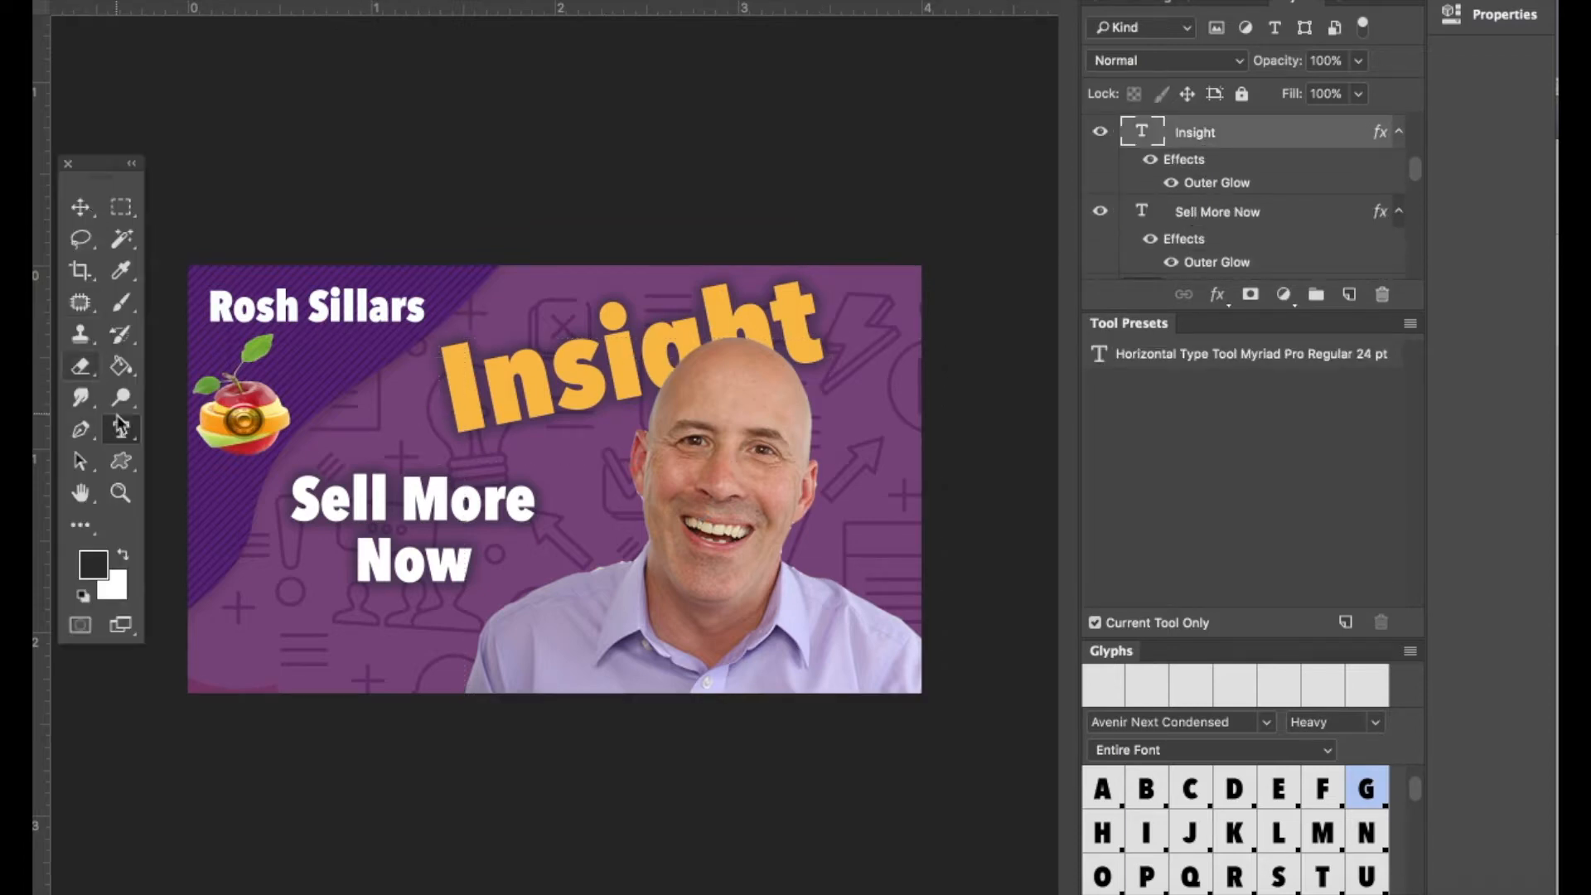
left_click(120, 427)
left_click_drag(816, 323, 433, 379)
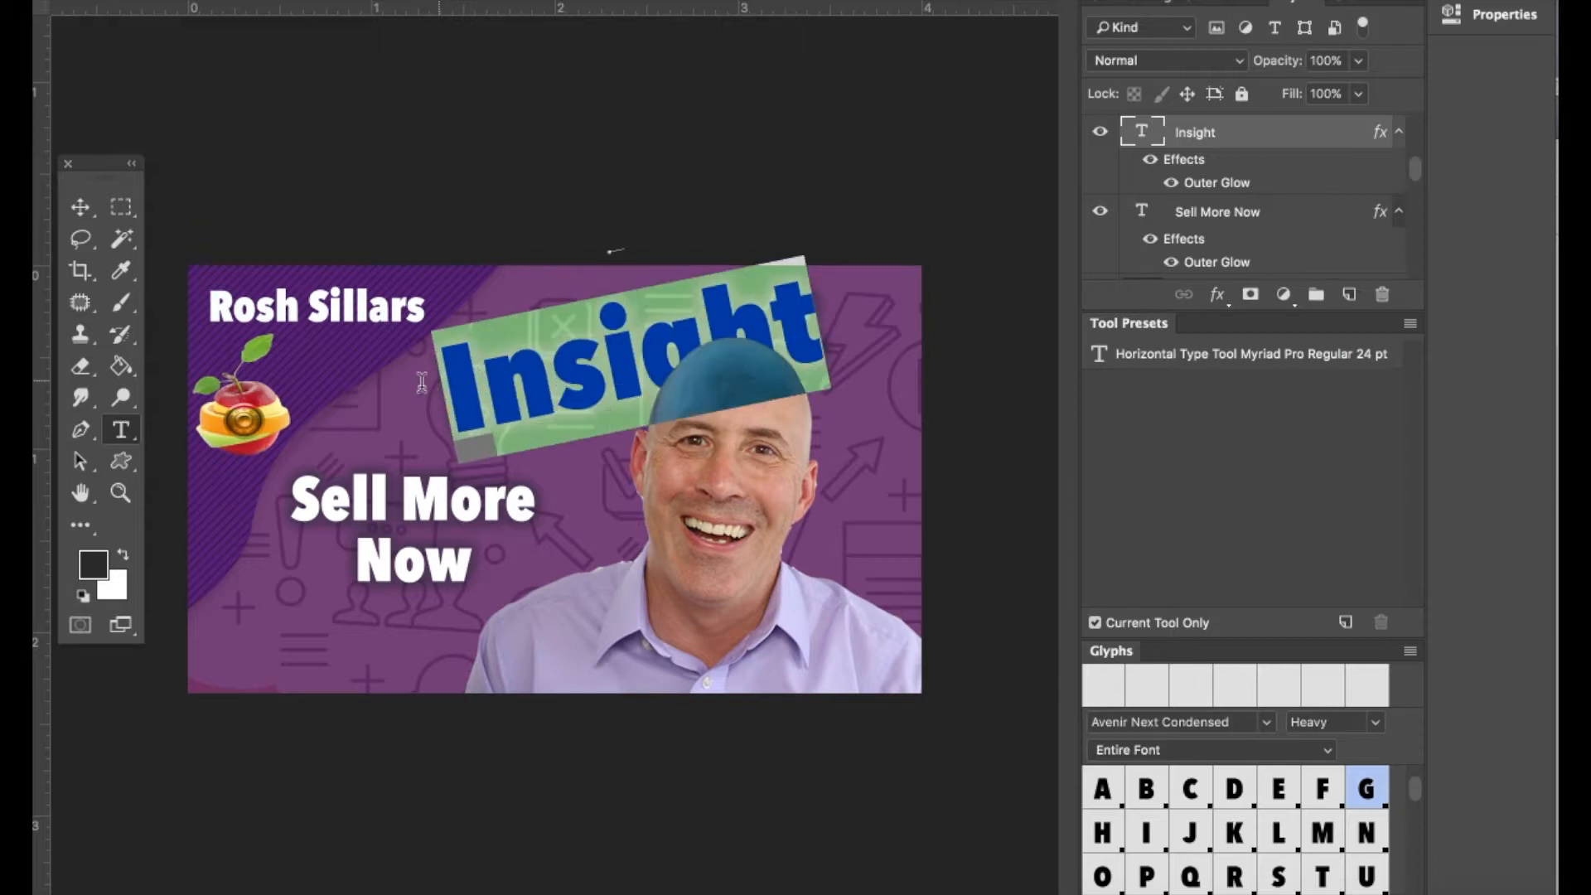
- Try purple, red and orange colours sampled from the artwork and apple logo on the Insight headline
left_click(1036, 2)
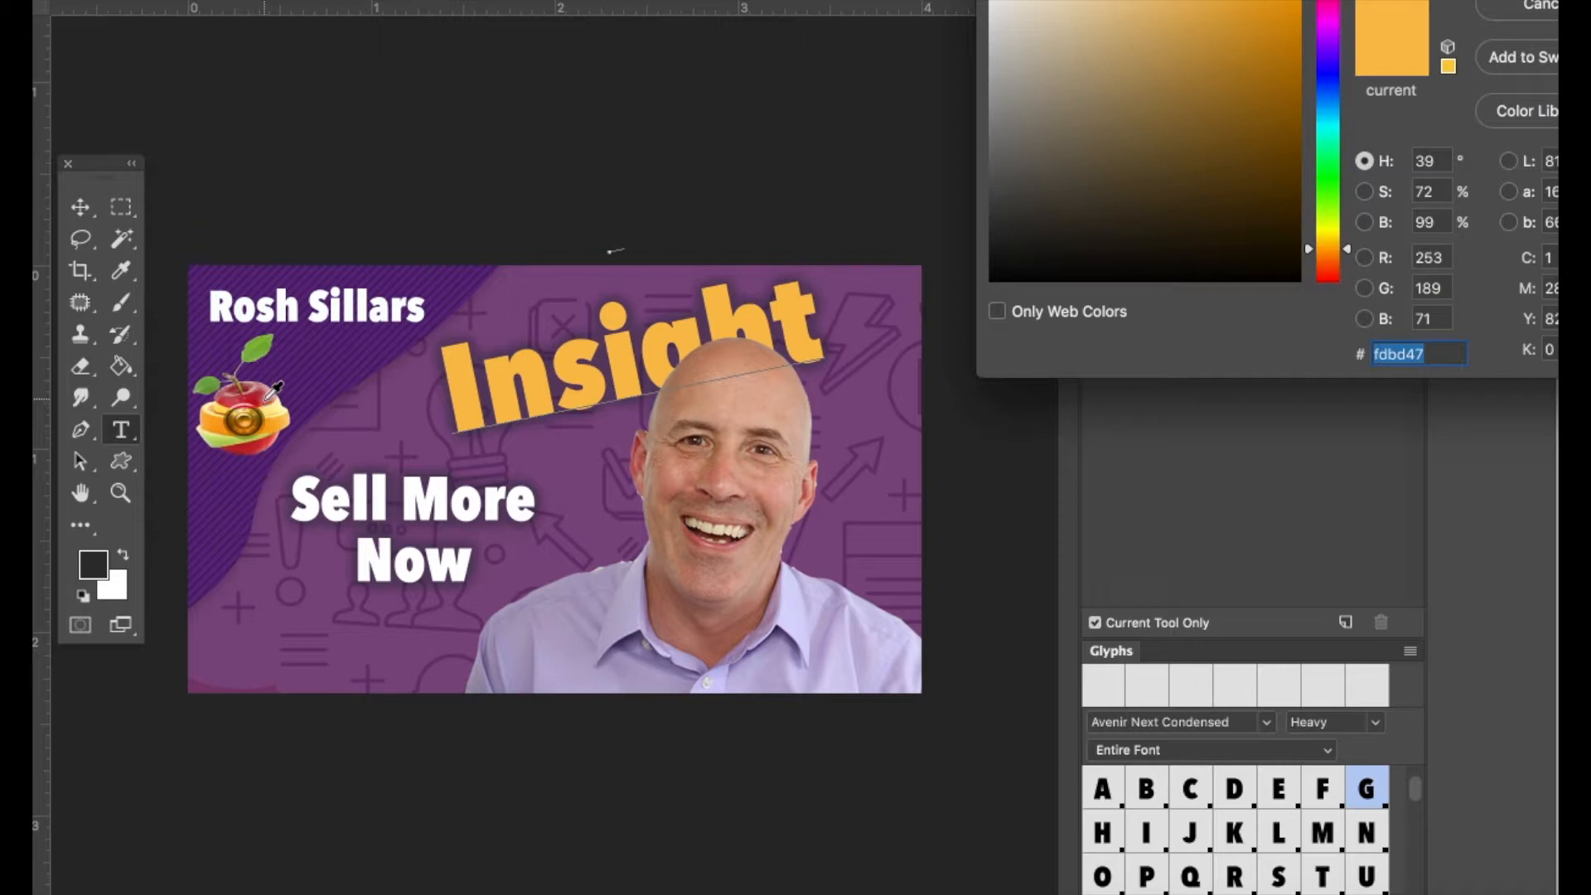
left_click(317, 370)
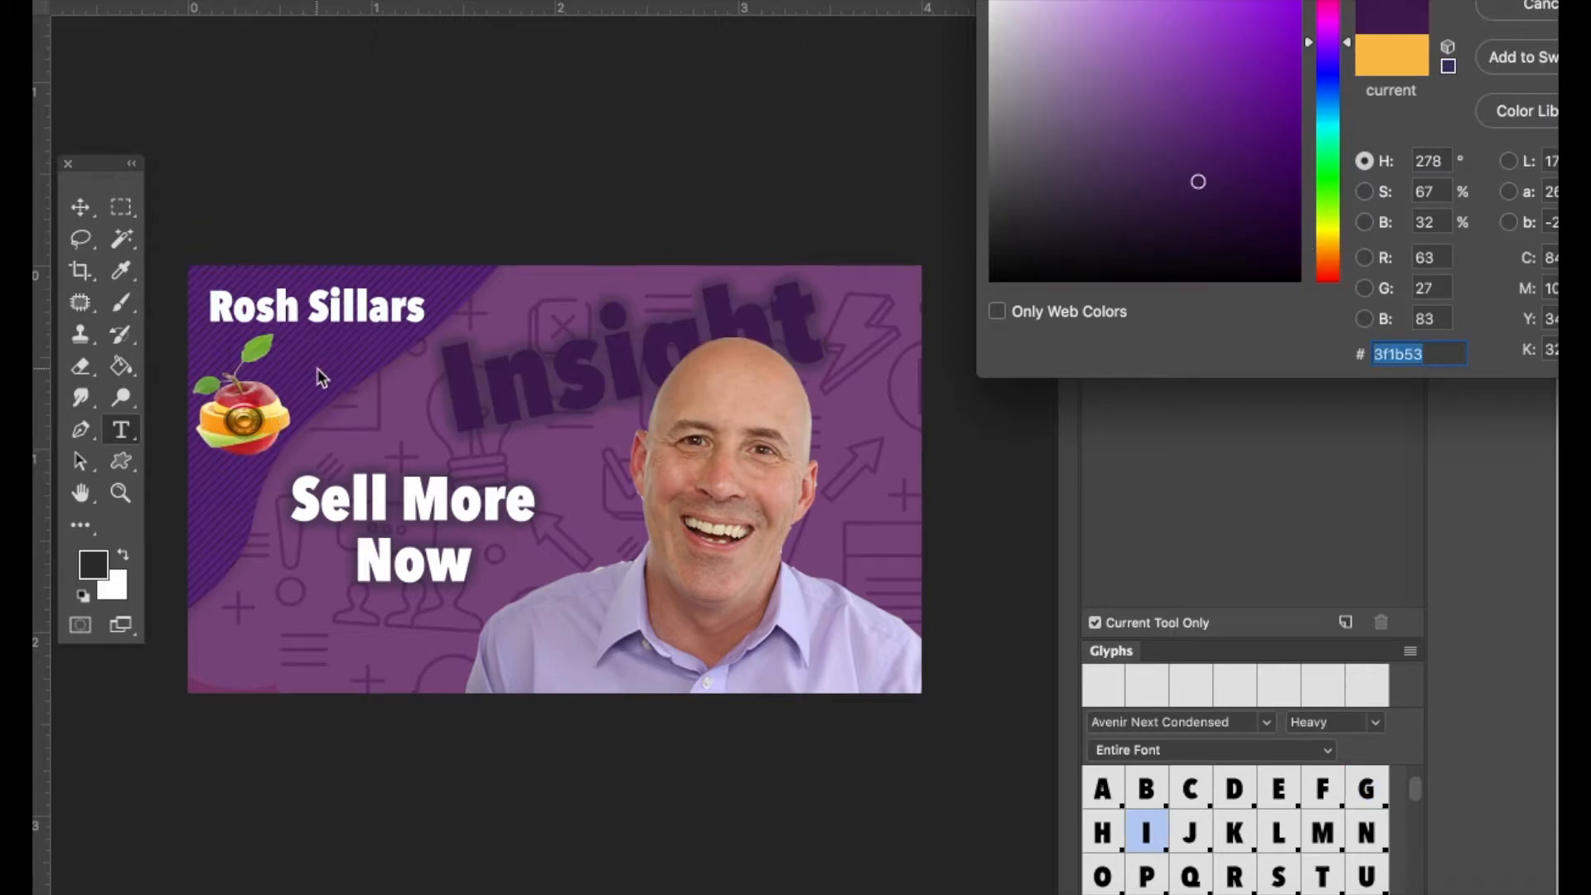
left_click(265, 398)
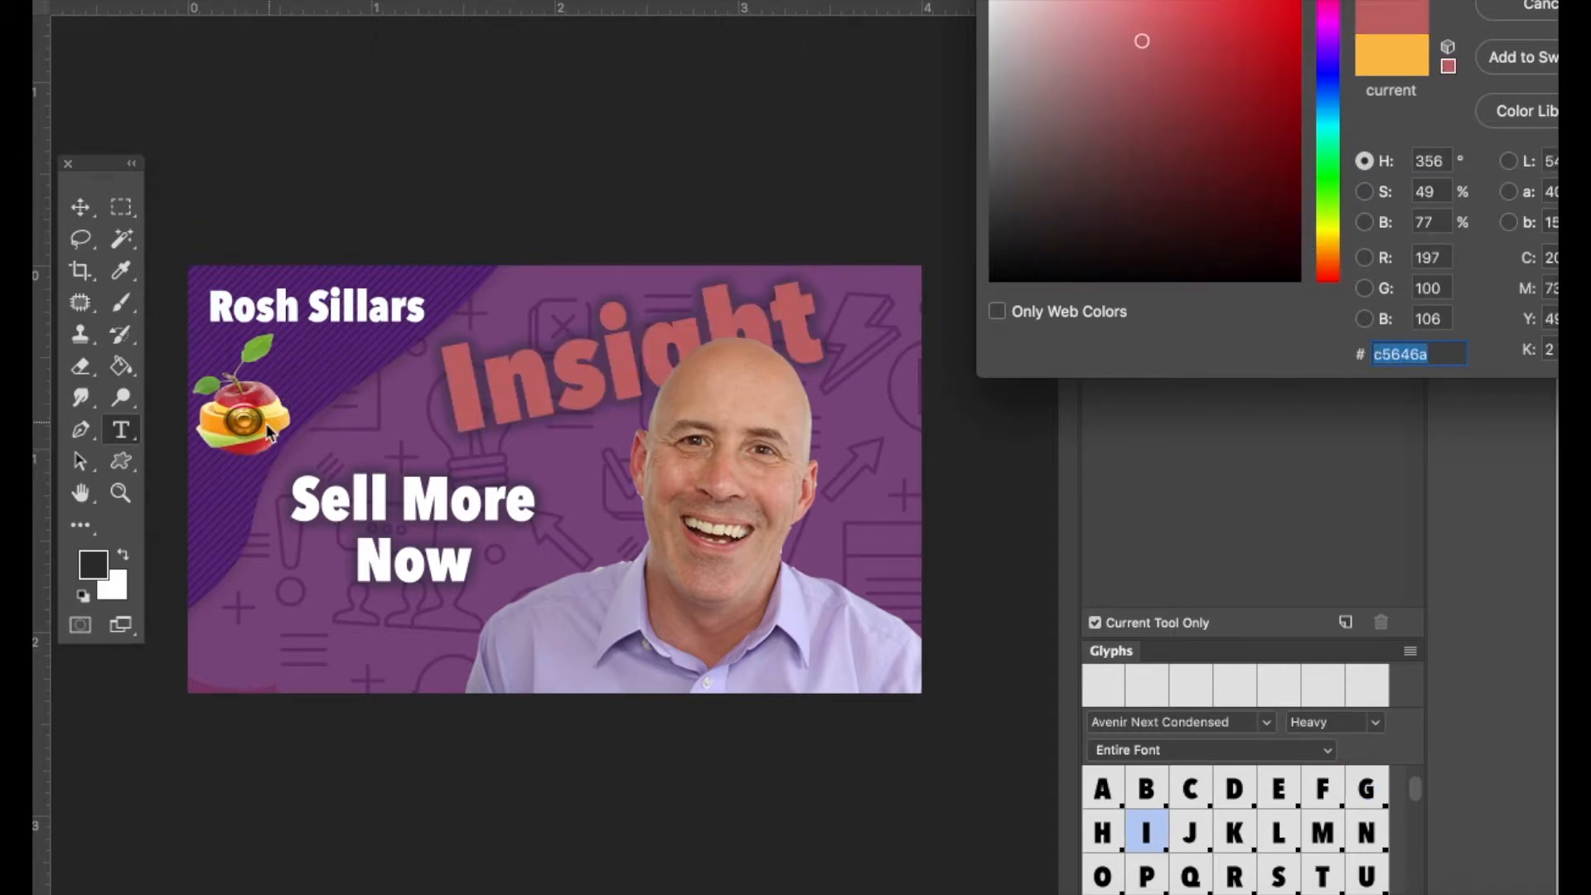
left_click(265, 431)
left_click(281, 415)
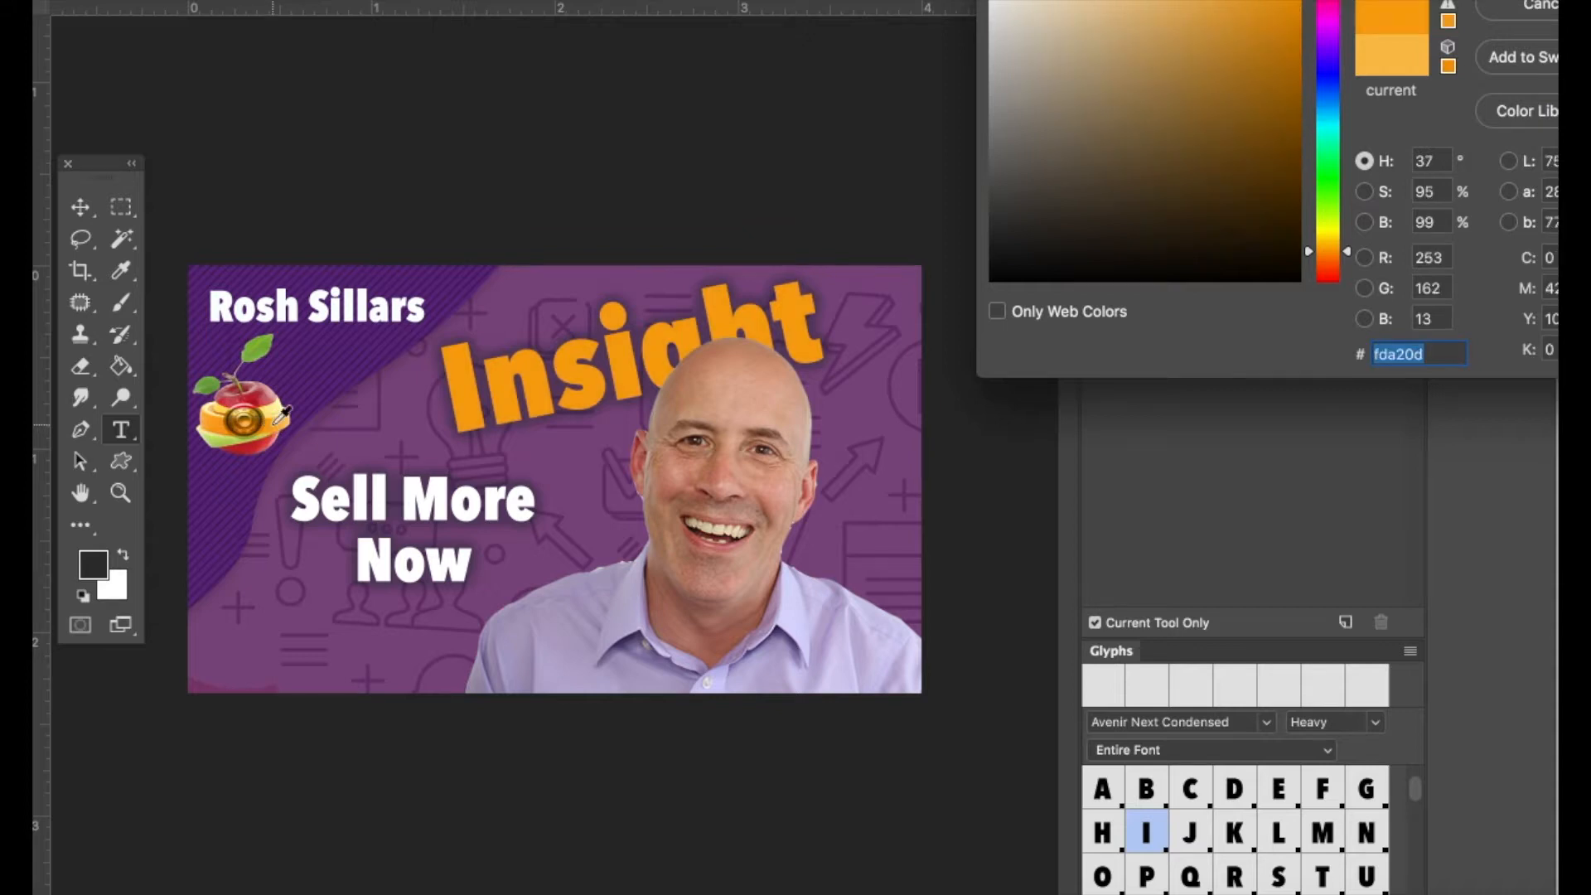
left_click(1529, 7)
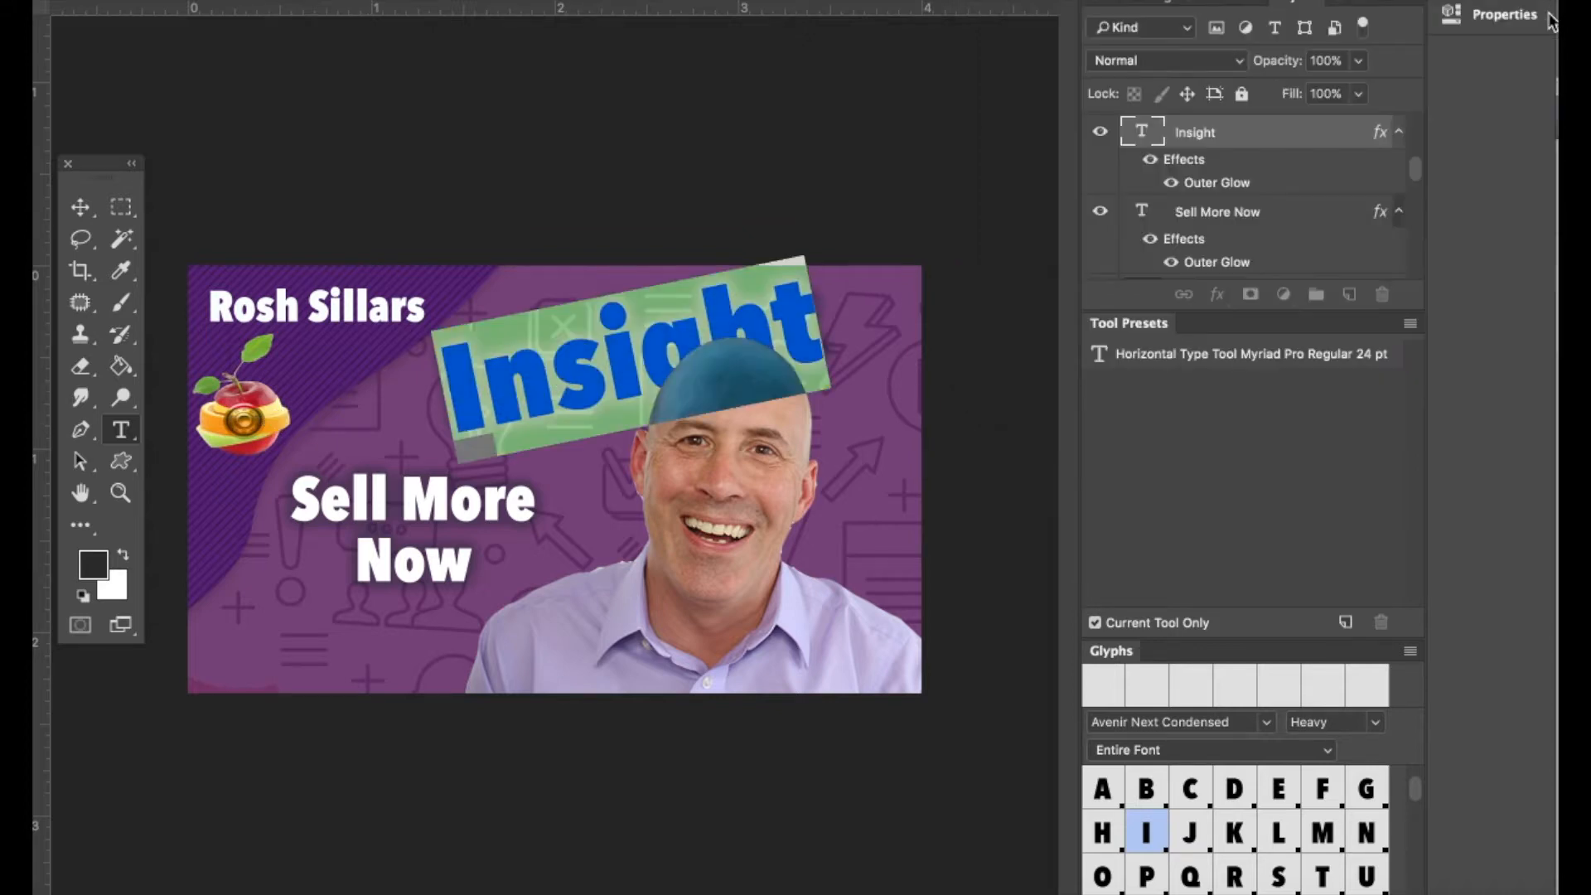
- Replace the Insight headline text with "Amazing"
left_click(707, 342)
left_click_drag(815, 323, 453, 335)
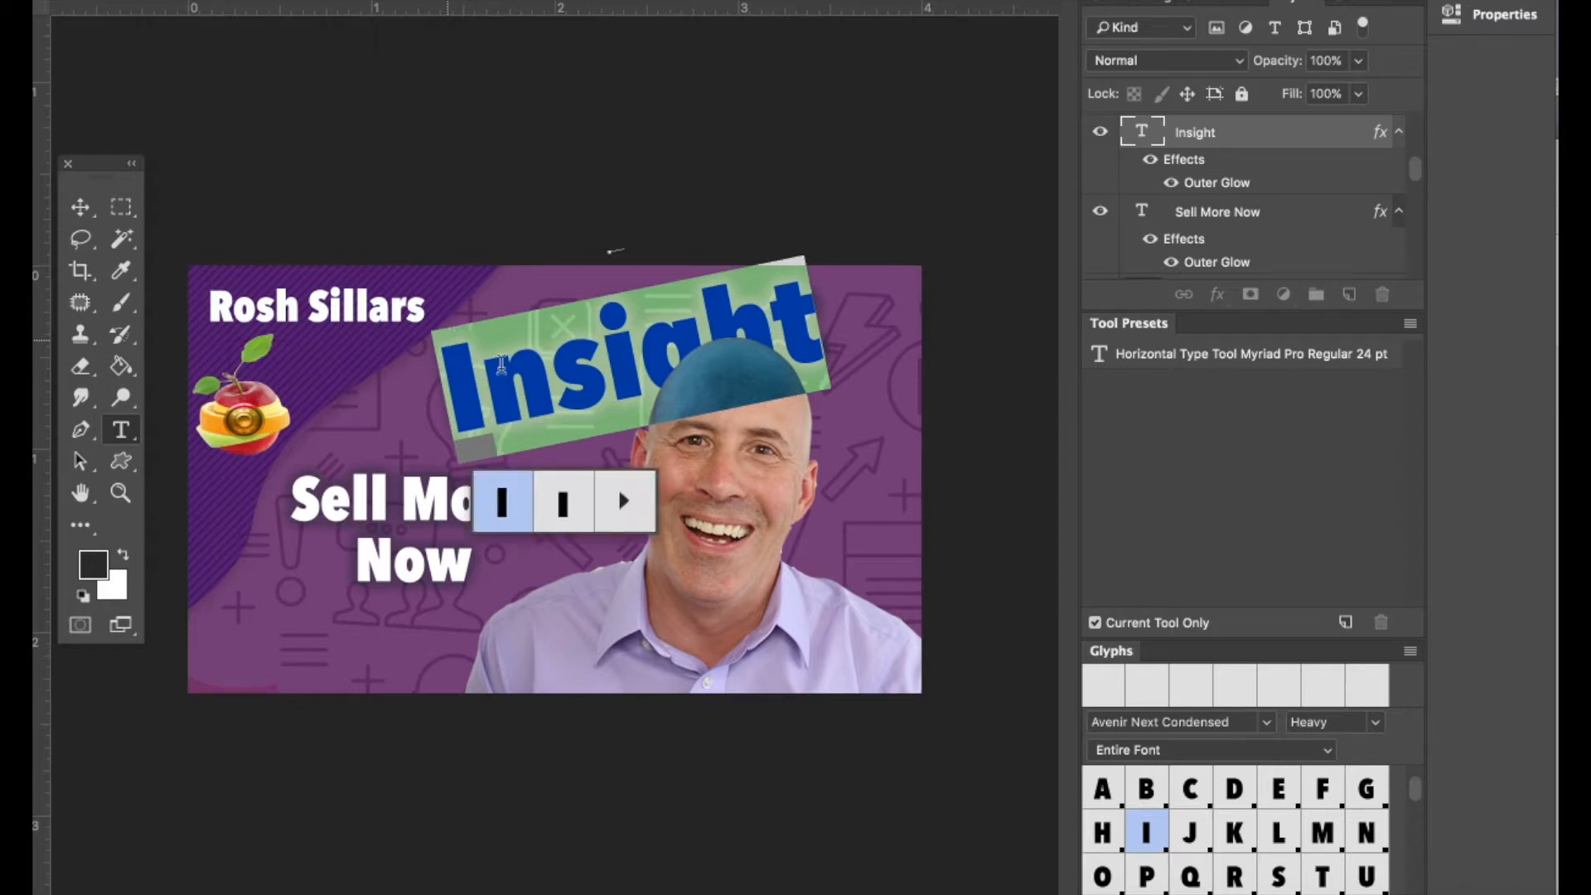
left_click(495, 365)
left_click_drag(818, 312, 718, 319)
key("ctrl+a")
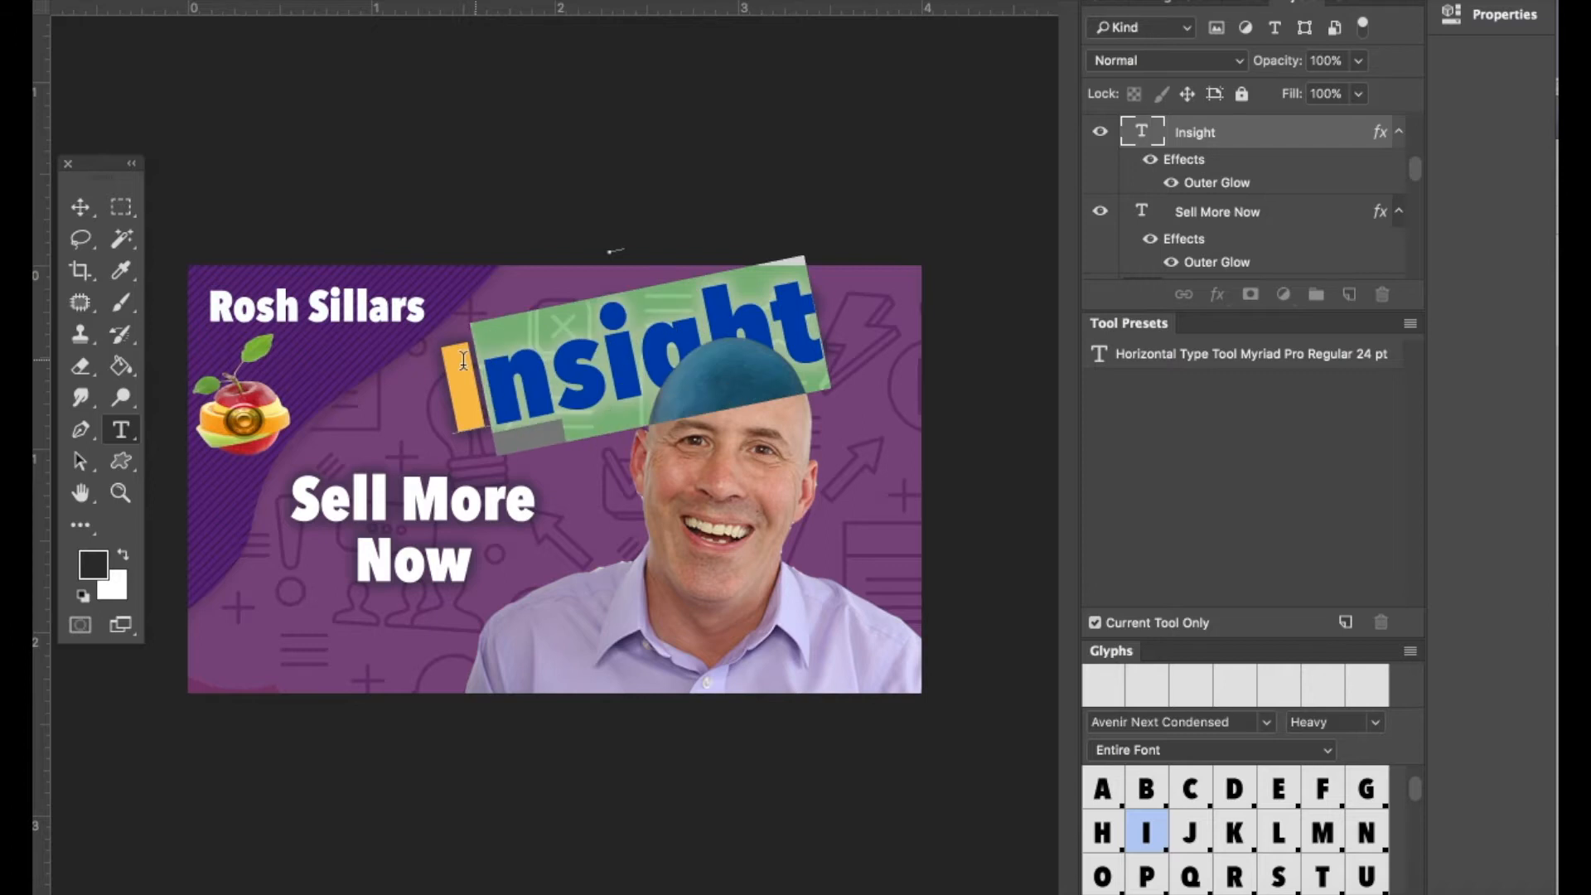
key("BackSpace")
type("Amazine")
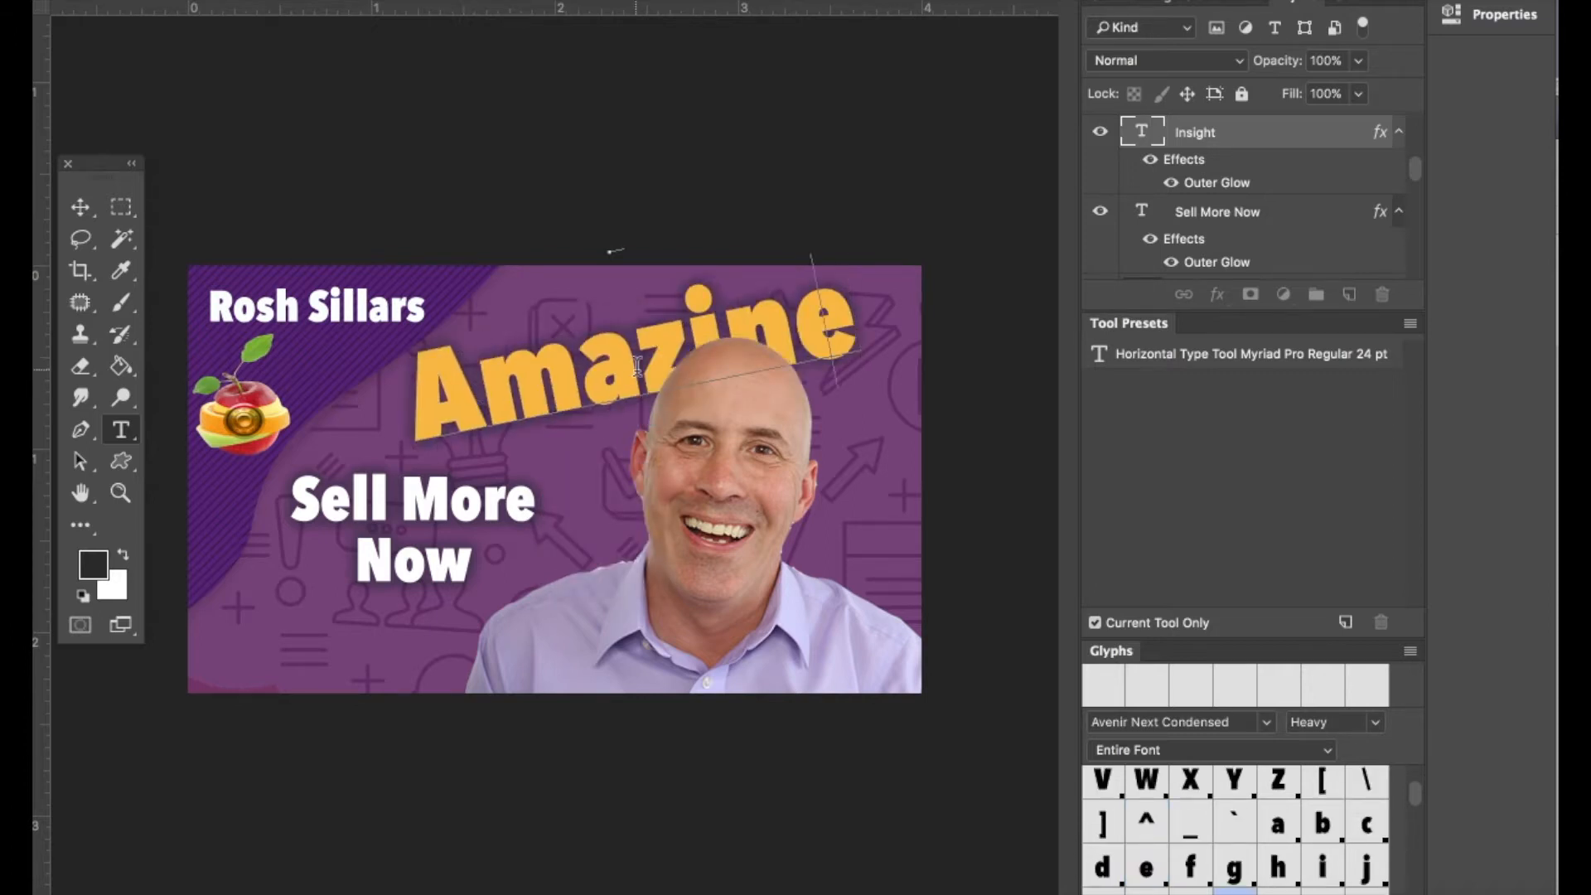
key("BackSpace")
type("g")
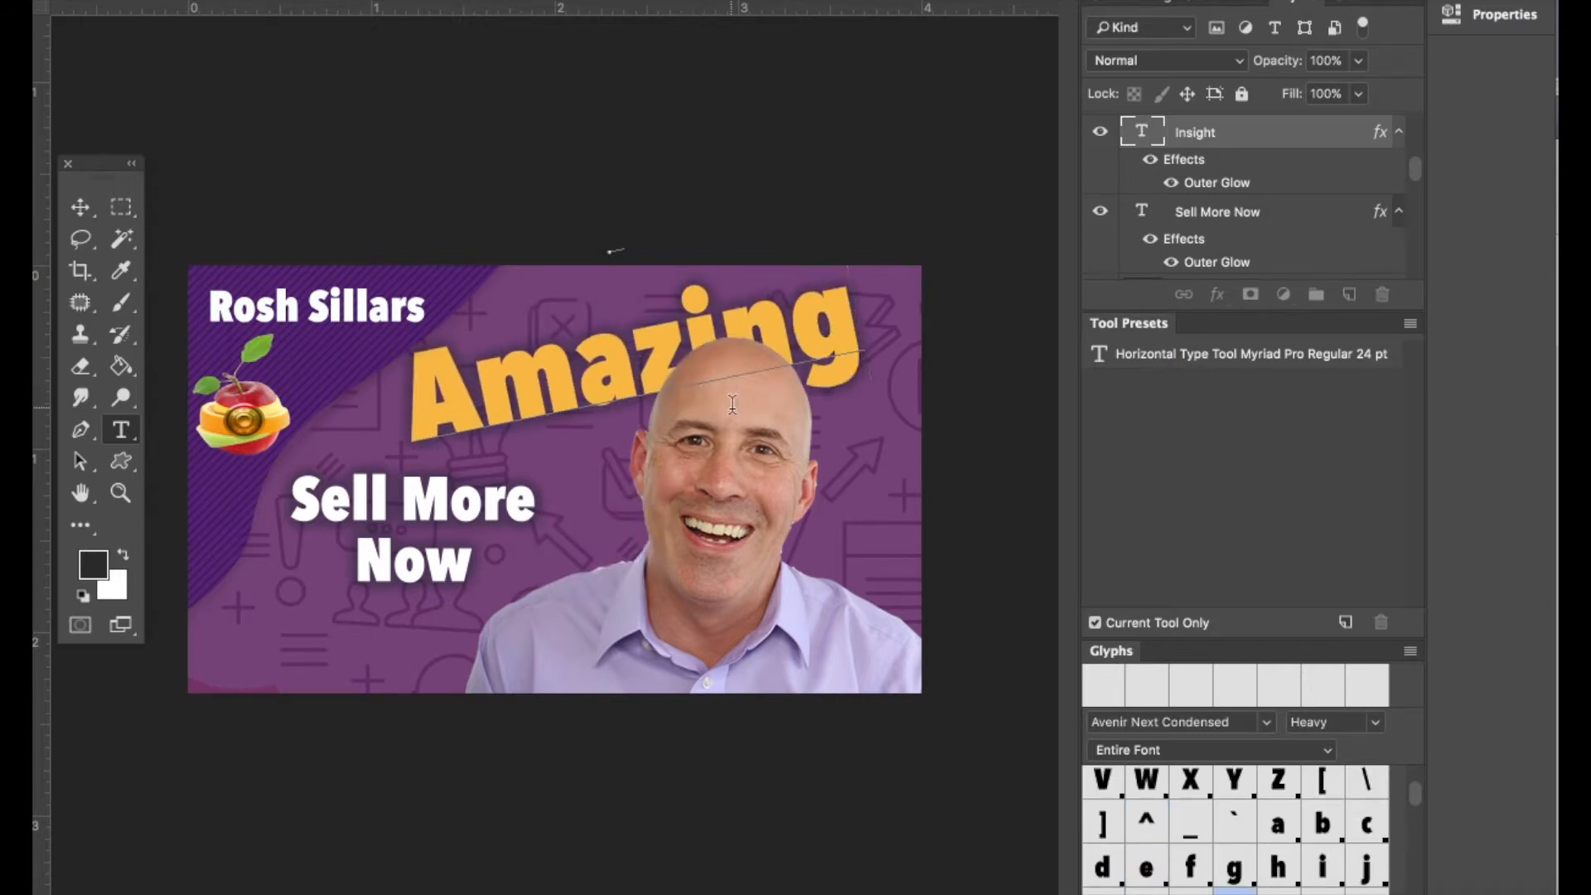
- Replace the "Sell More Now" text with "Let Make Thumbnails", with "Thumbnails" on its own second line
left_click(1245, 220)
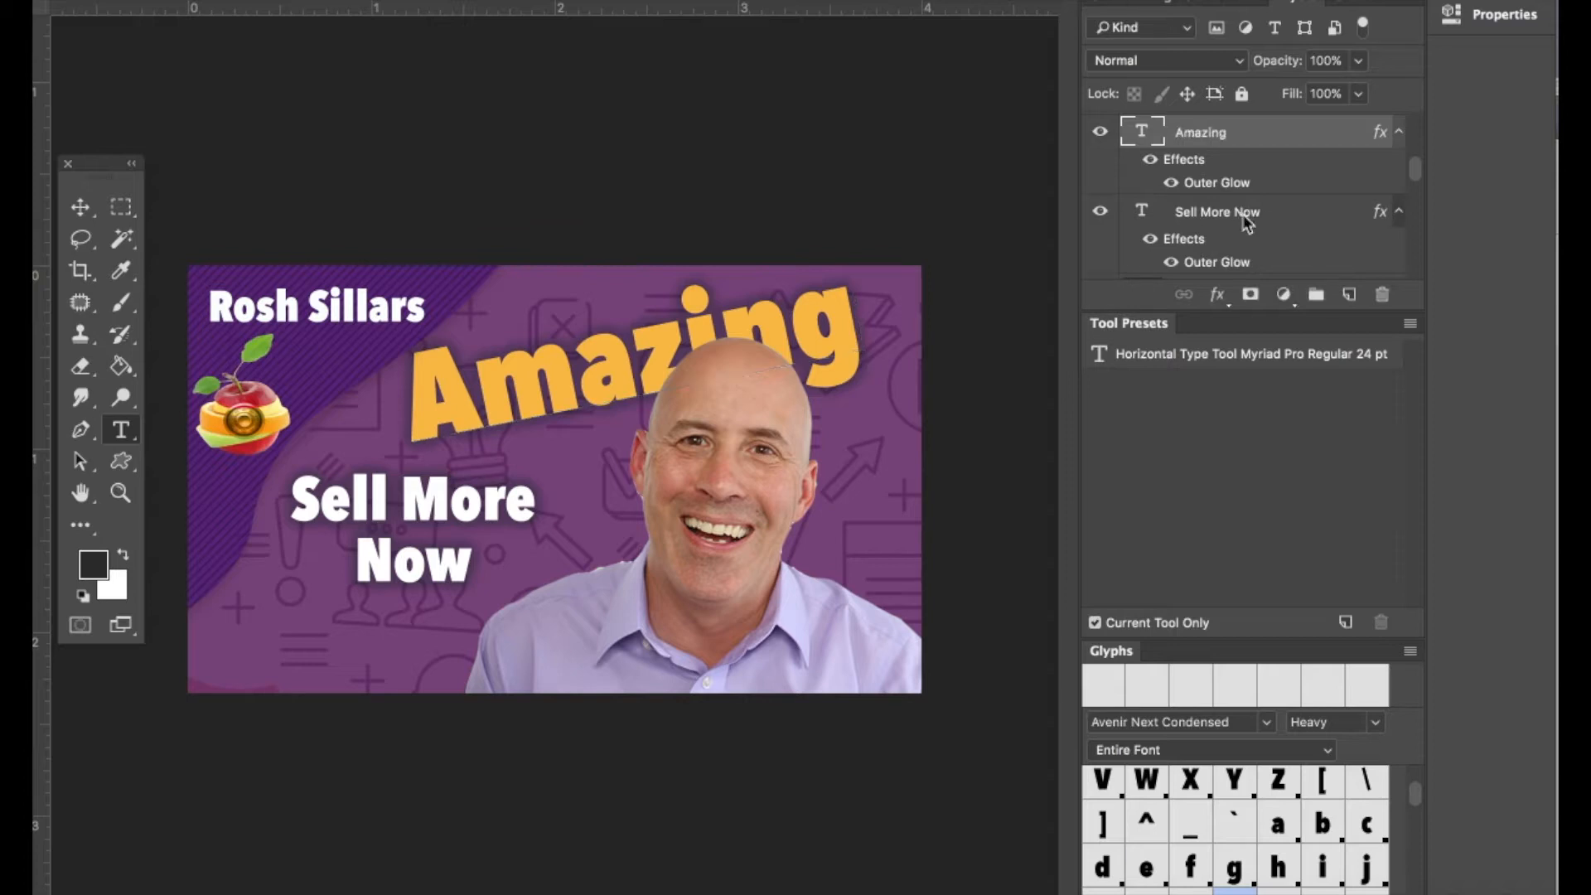
left_click(1237, 222)
left_click_drag(476, 560, 307, 521)
type("Let Make")
key("Return")
type("Thumbnails")
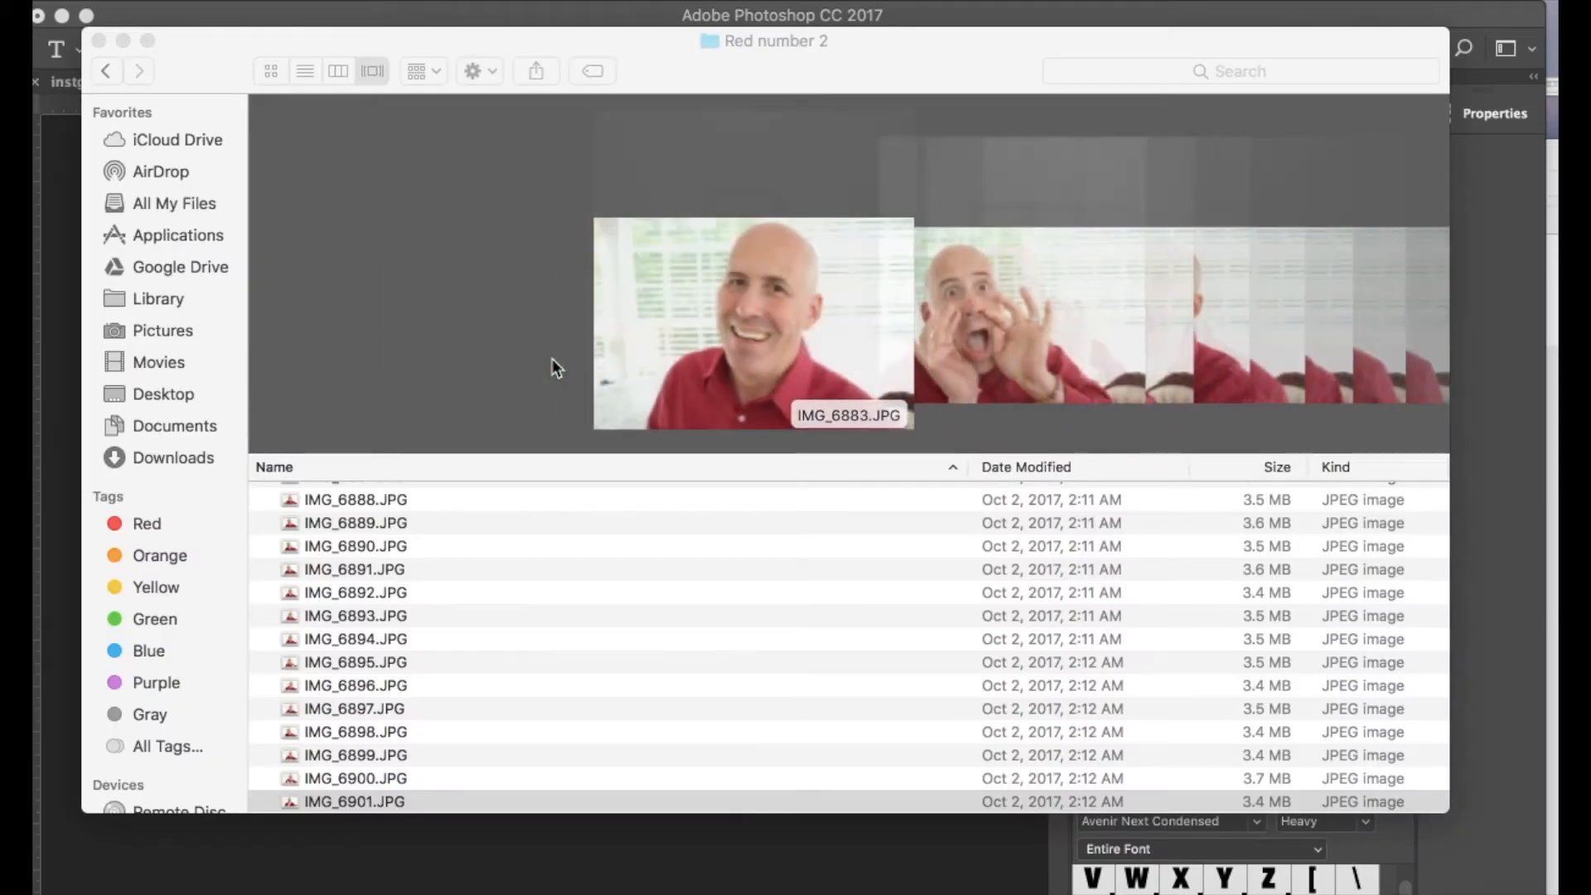
- Browse the portraits in the Red number 2 folder and place IMG_6886.JPG into the moresalesask.jpg thumbnail
scroll(568, 356, "right", 7)
scroll(568, 357, "left", 7)
scroll(568, 357, "right", 4)
scroll(569, 357, "right", 8)
scroll(569, 357, "left", 8)
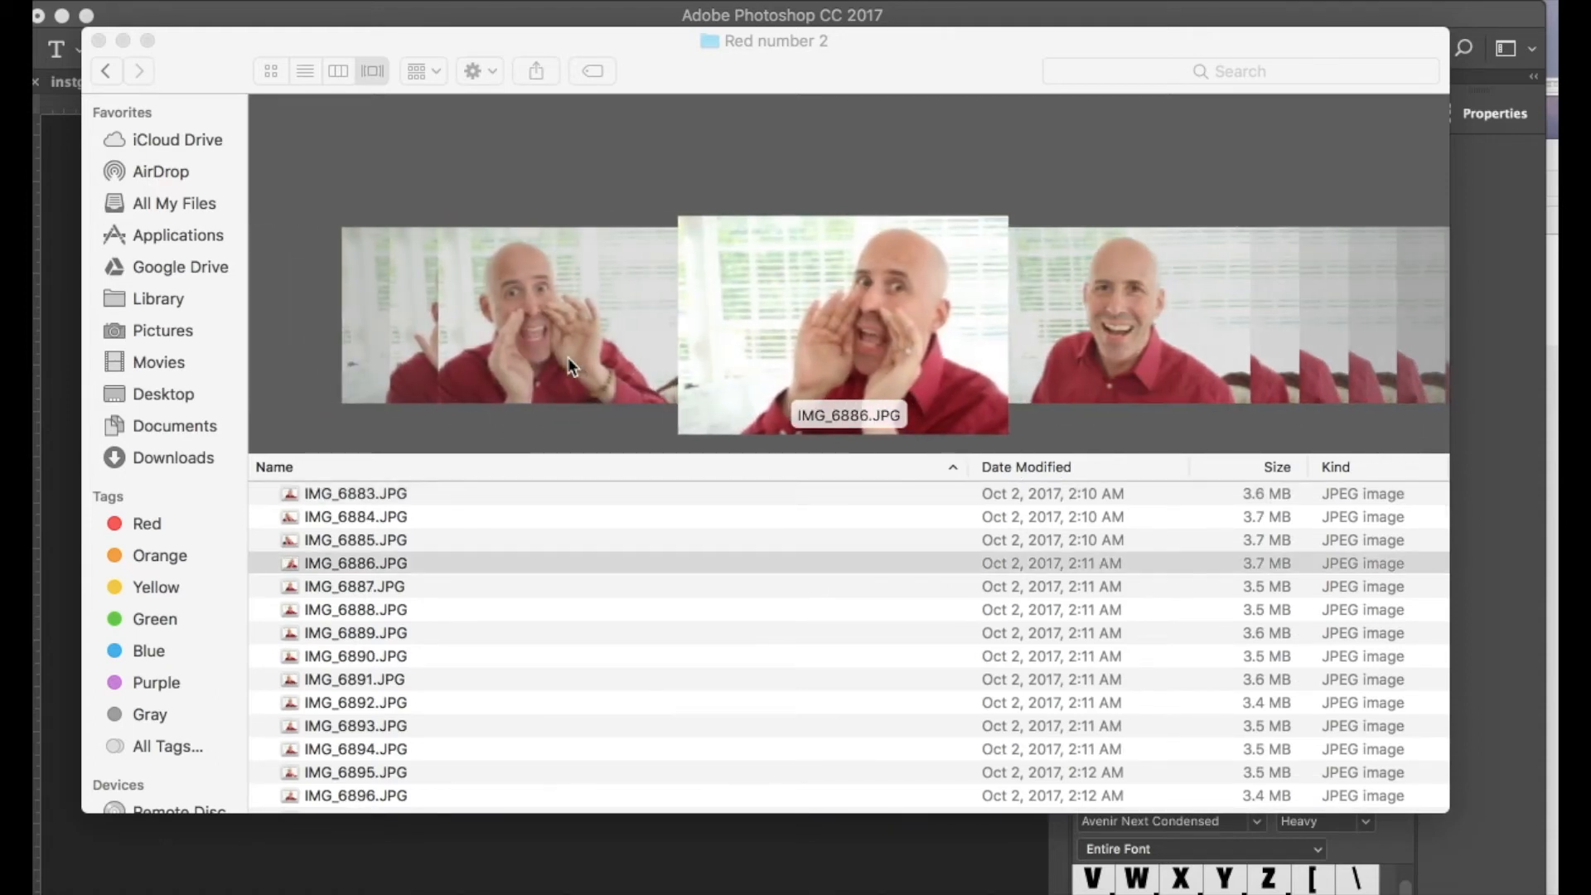
left_click(803, 316)
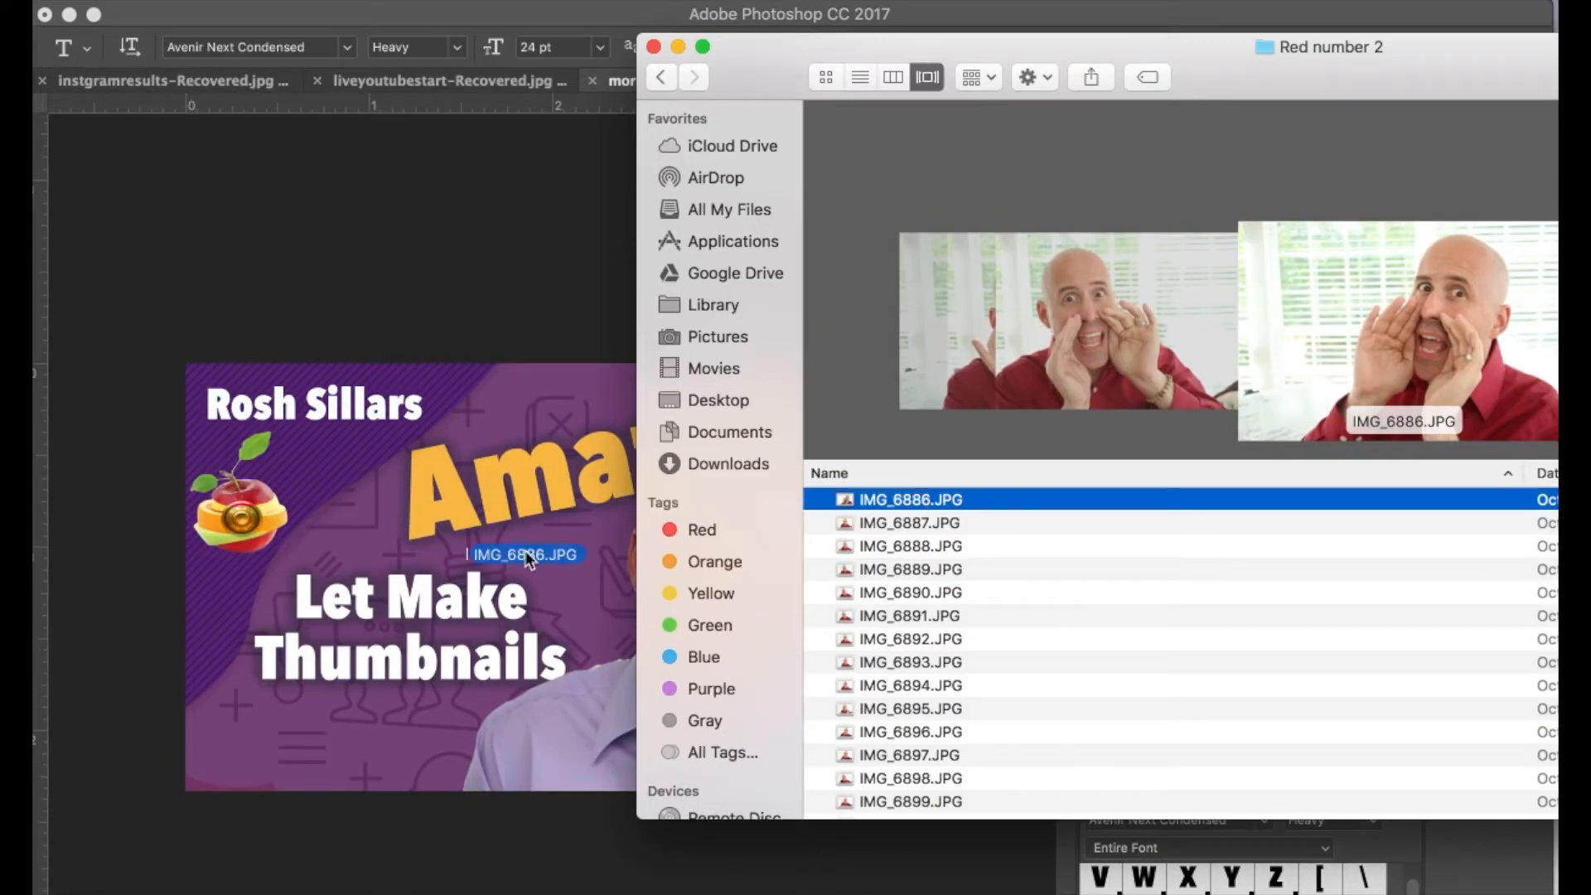
mouse_move(525, 550)
left_mouse_down()
mouse_move(489, 557)
mouse_move(500, 567)
left_mouse_up()
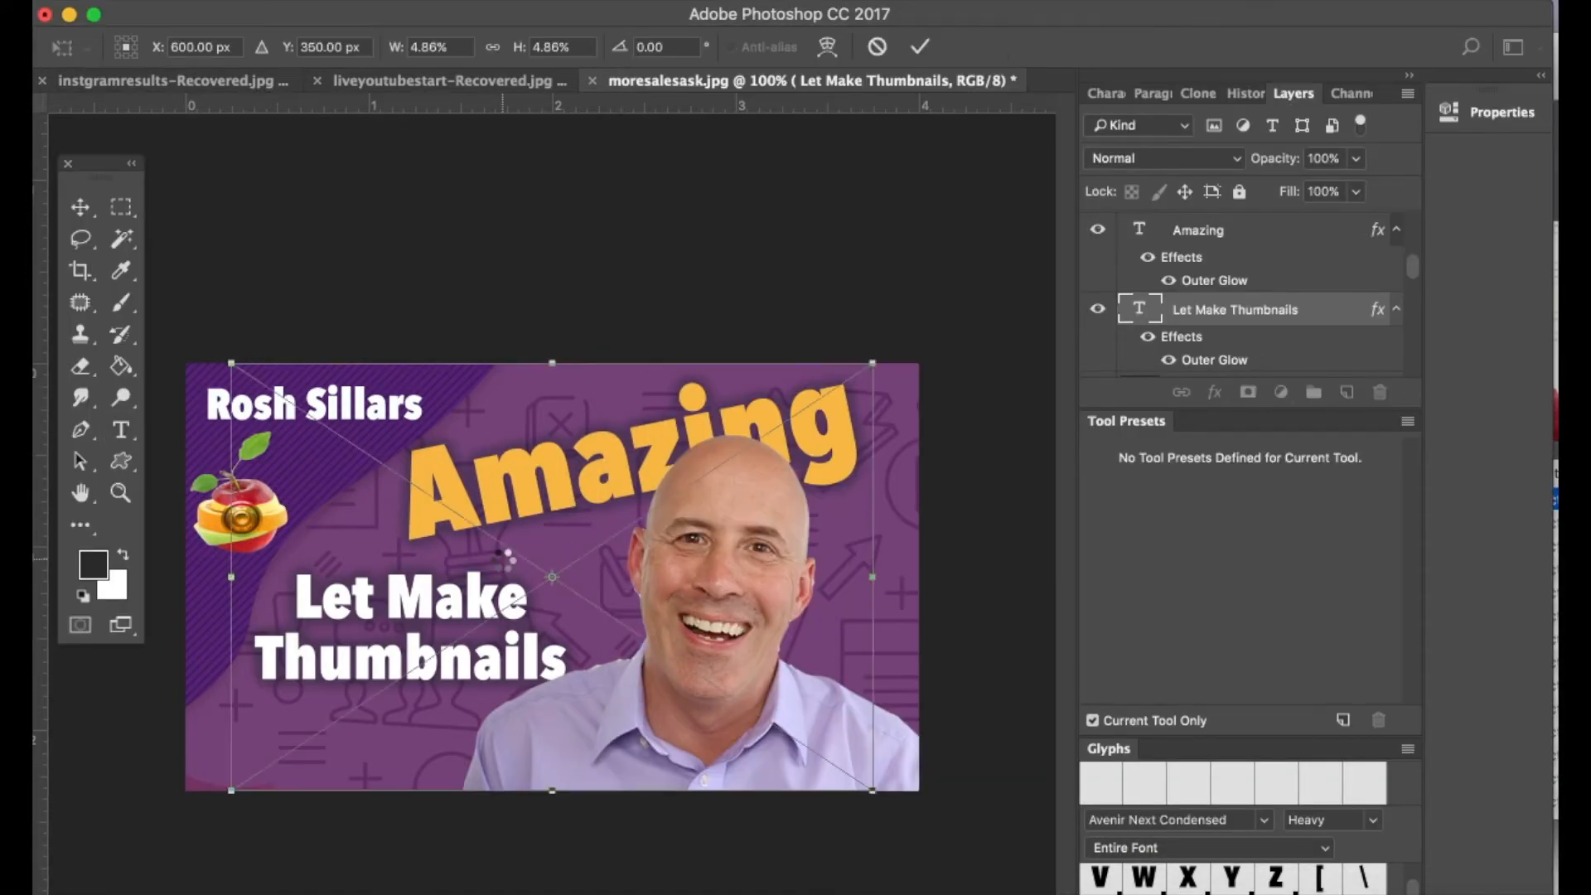
- Accept the placed photo, move its IMG_6886 layer directly below IMG_2114, and hide the IMG_2100 portrait layer
scroll(1238, 337, "up", 1)
scroll(1241, 341, "up", 5)
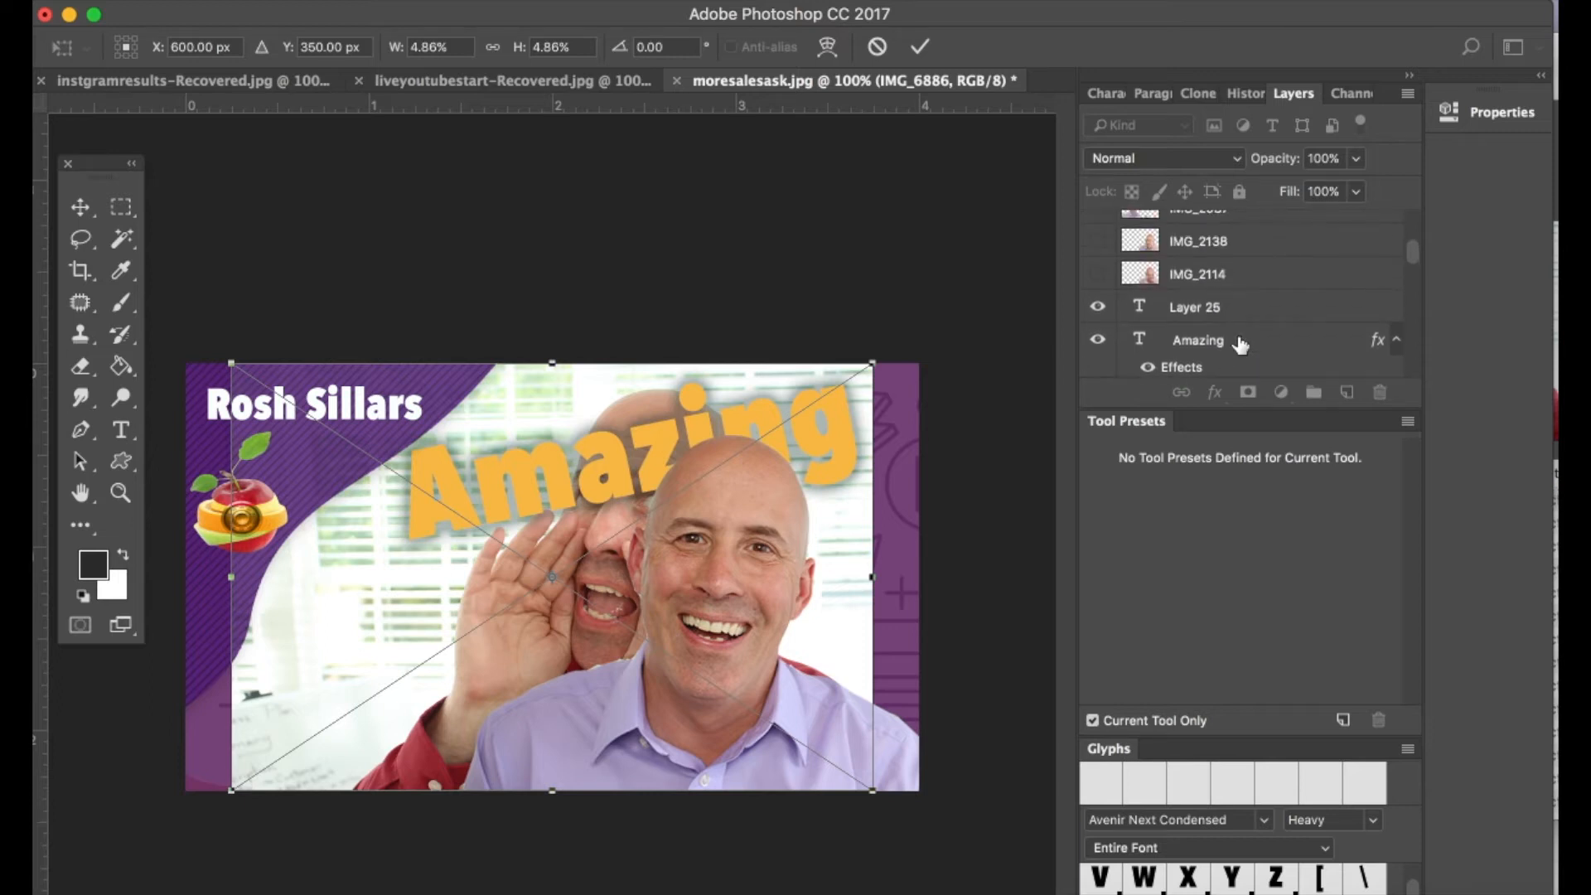
scroll(1240, 348, "down", 3)
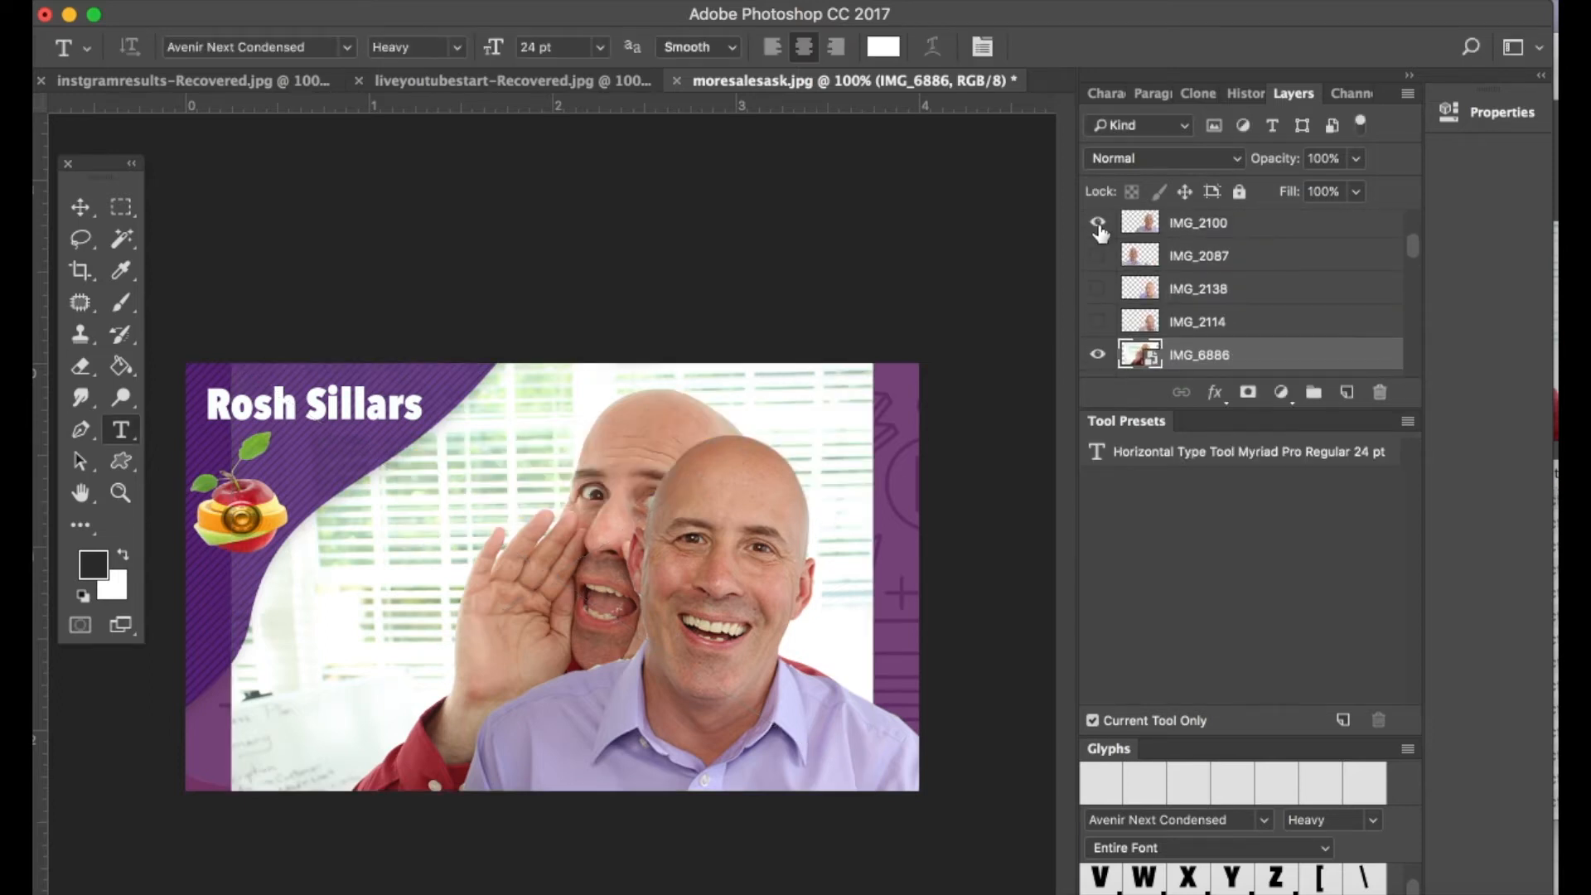
left_click(1097, 222)
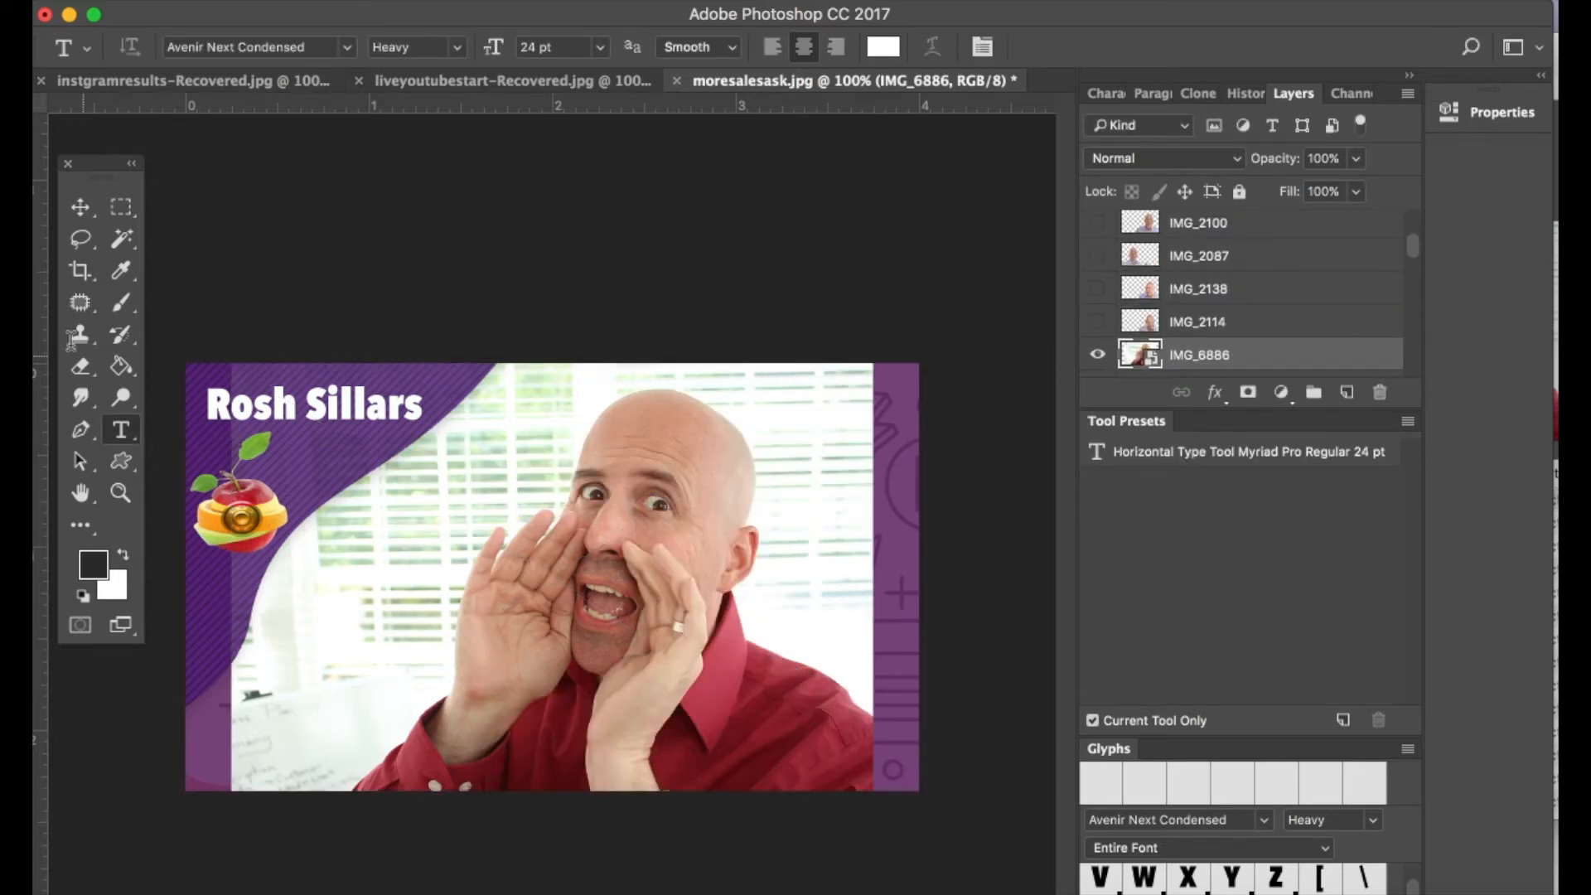
- Select the man in the IMG_6886 photo by tracing his full outline with the Magnetic Lasso tool
left_click(80, 241)
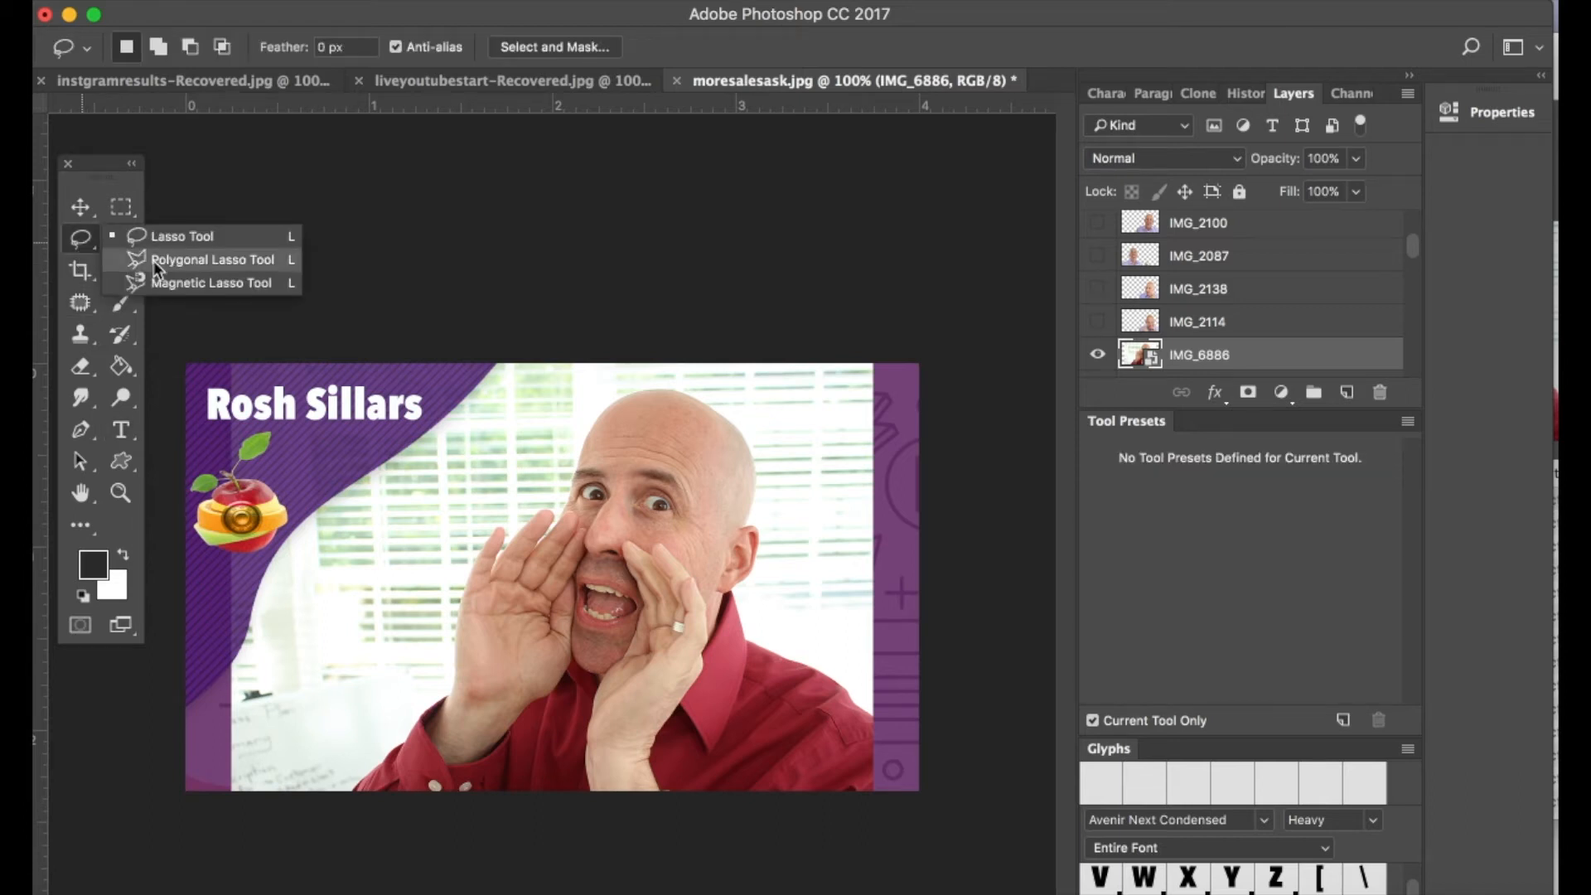
left_click(166, 283)
left_click(348, 785)
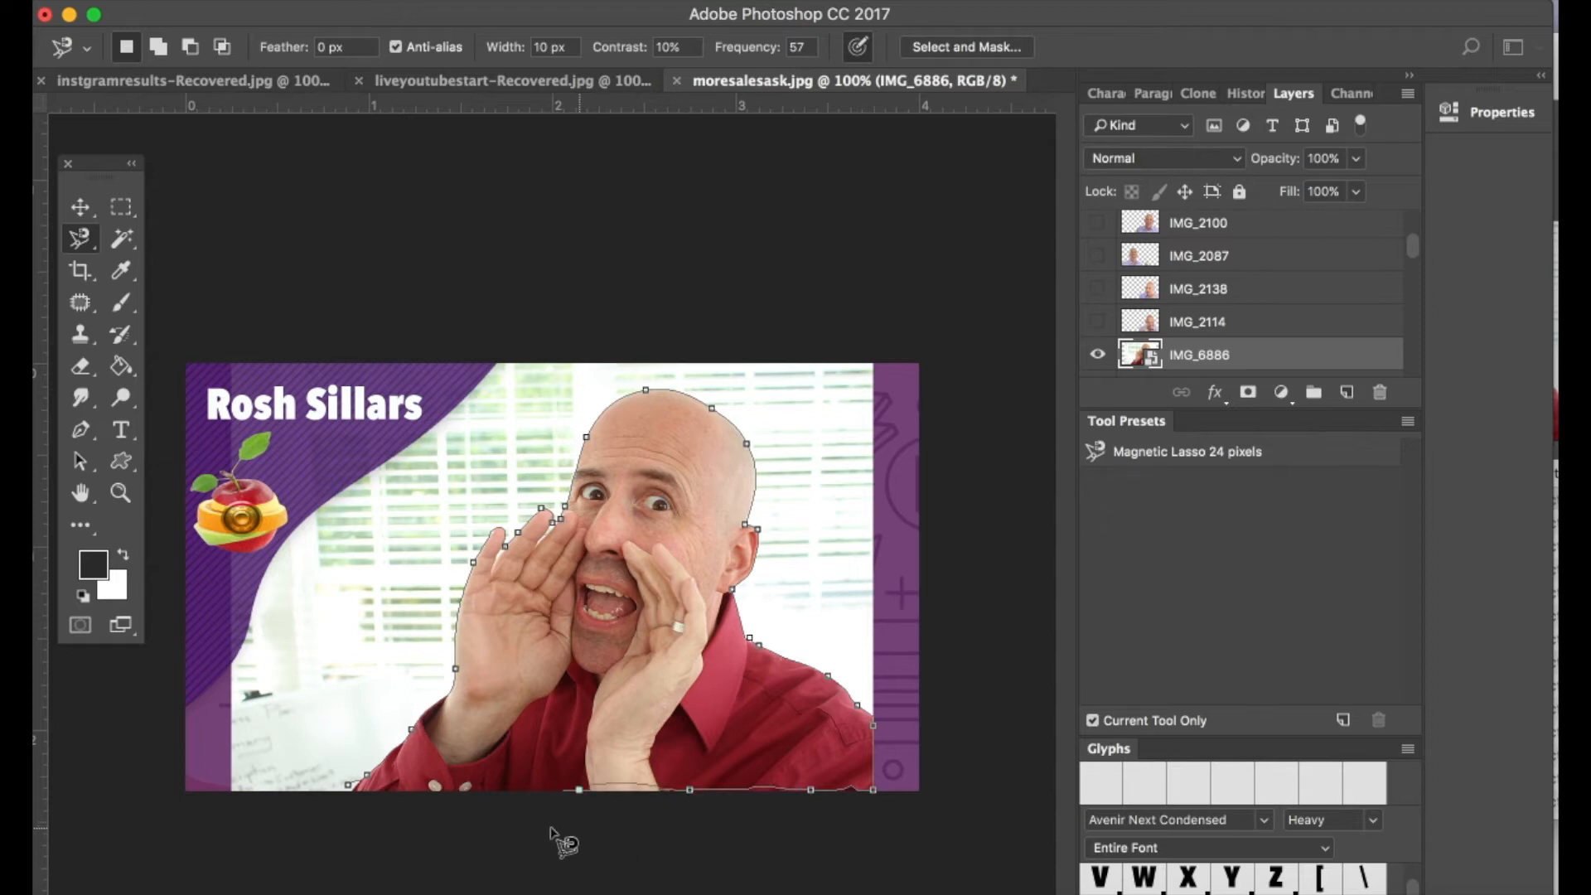
left_click(352, 787)
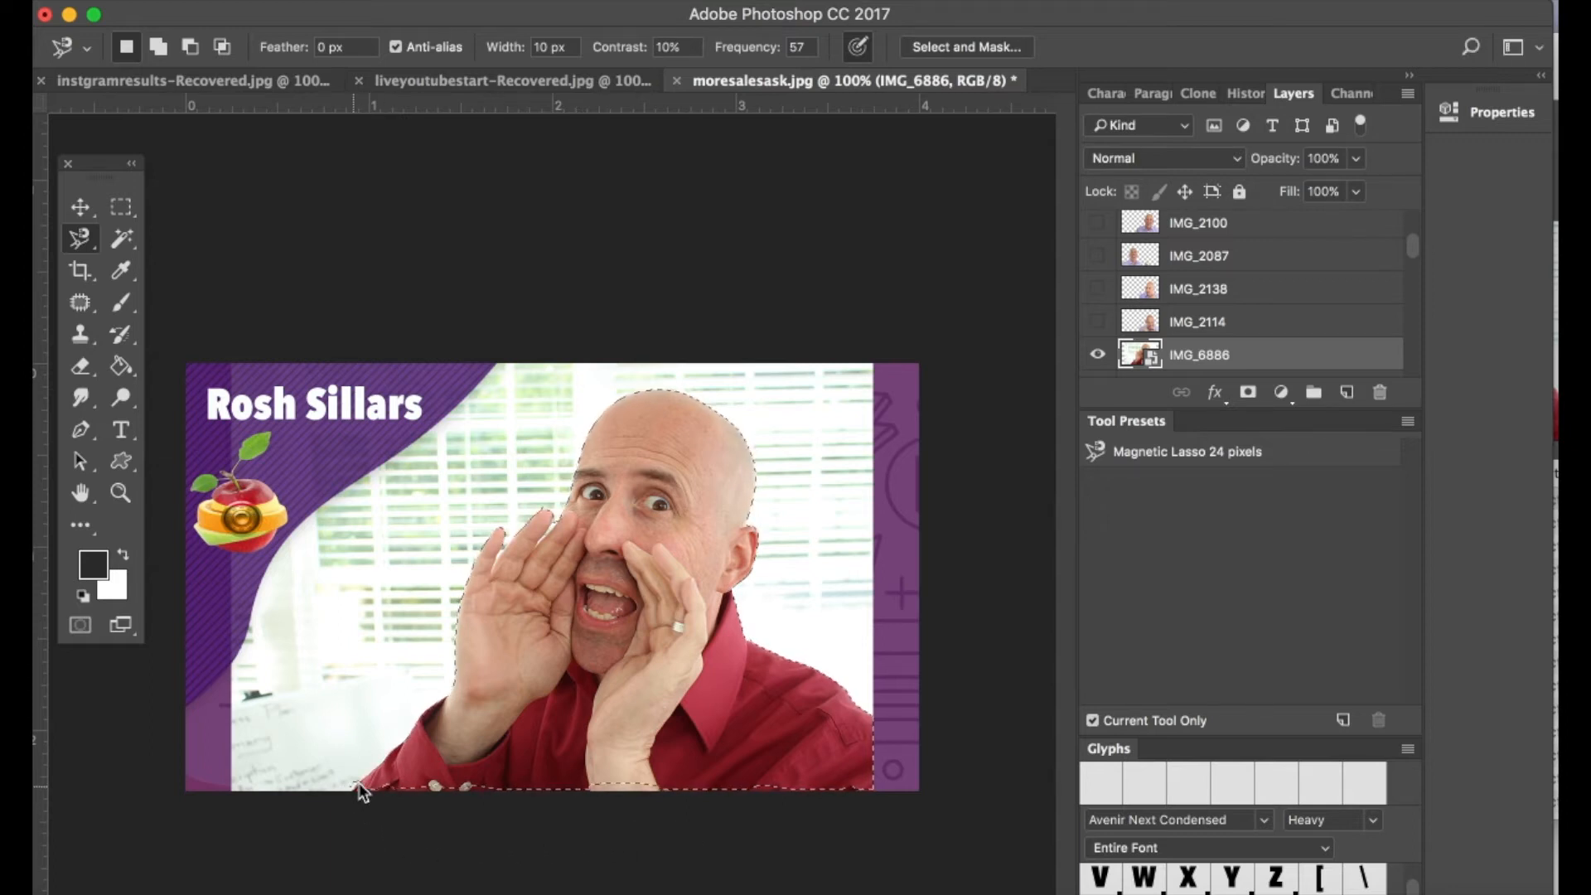
- Add the missed areas along the bottom edge of the shirt and arms to the man's selection with the Lasso tool
left_click(87, 245)
left_click(137, 241)
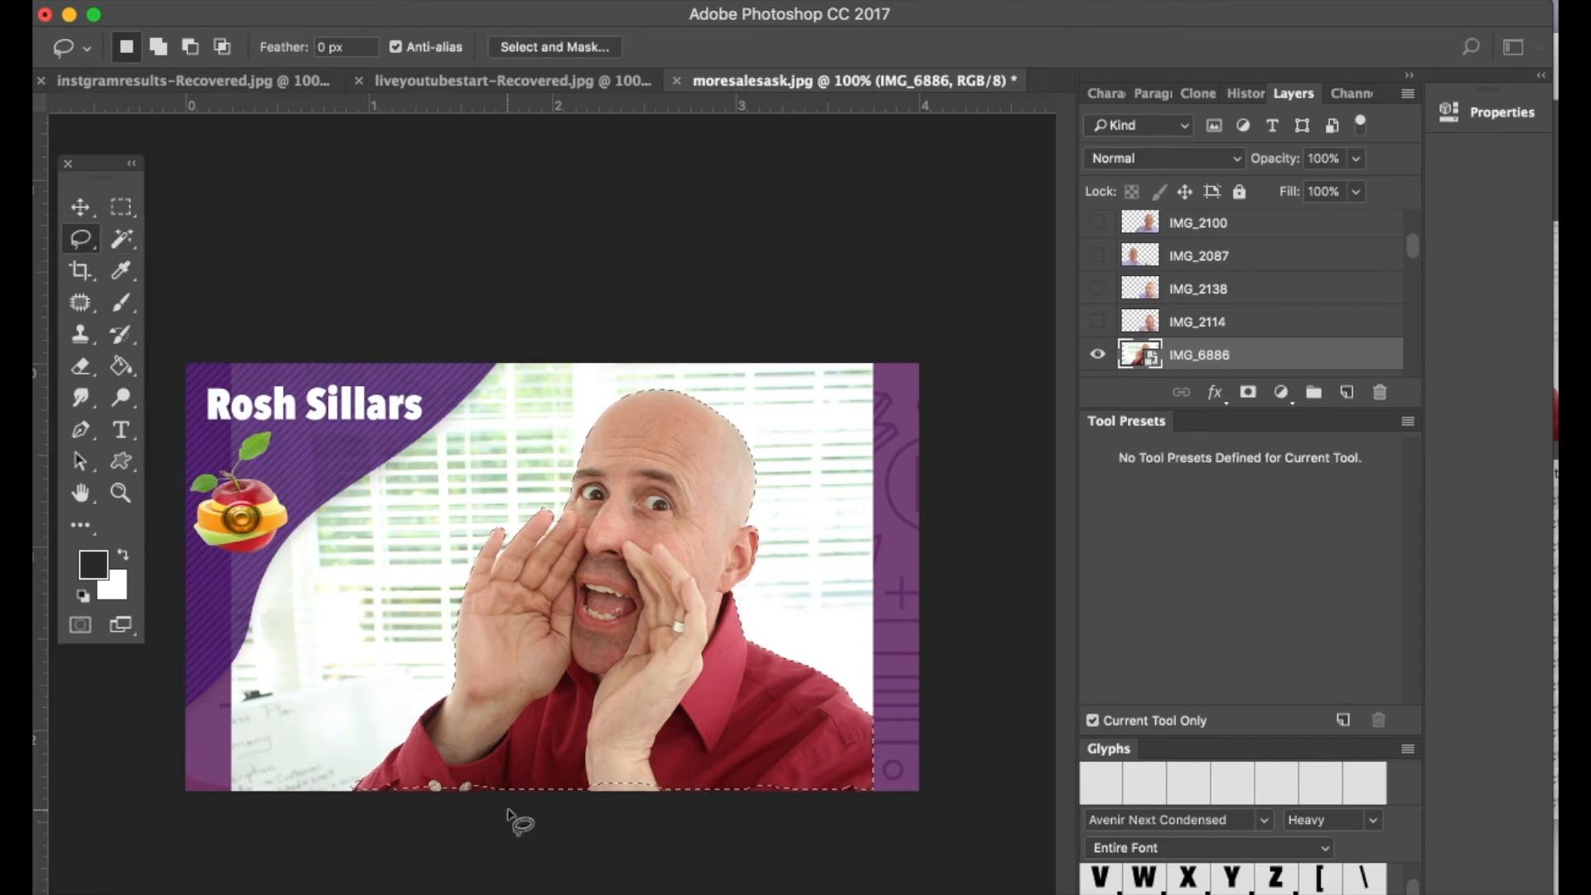
mouse_move(373, 791)
left_mouse_down()
mouse_move(439, 765)
mouse_move(519, 787)
left_mouse_up()
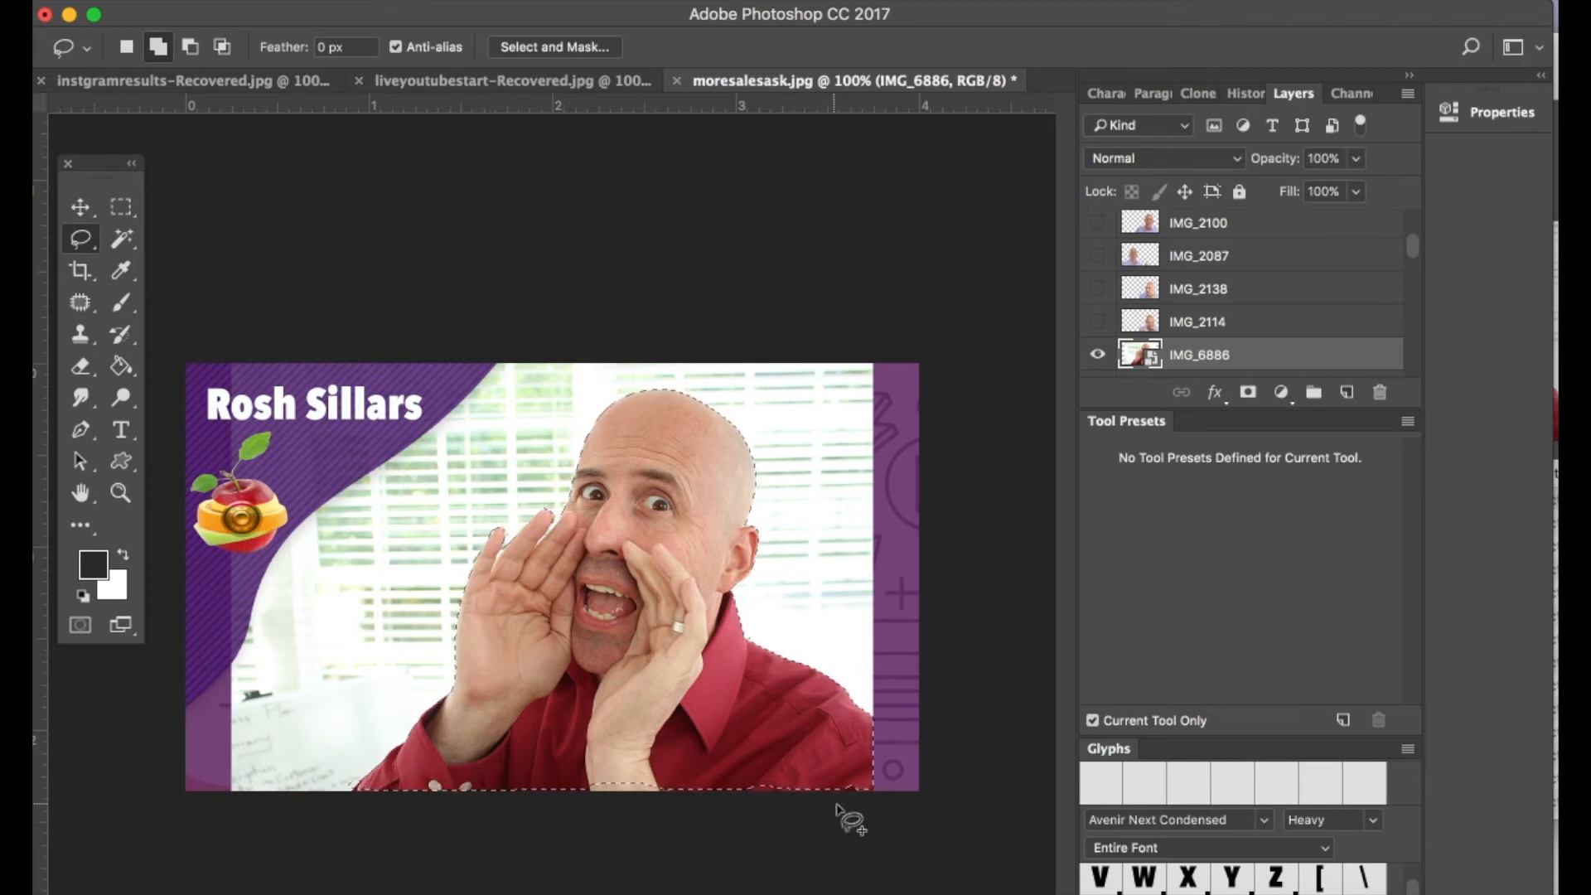
mouse_move(736, 796)
left_mouse_down()
mouse_move(849, 775)
mouse_move(867, 809)
left_mouse_up()
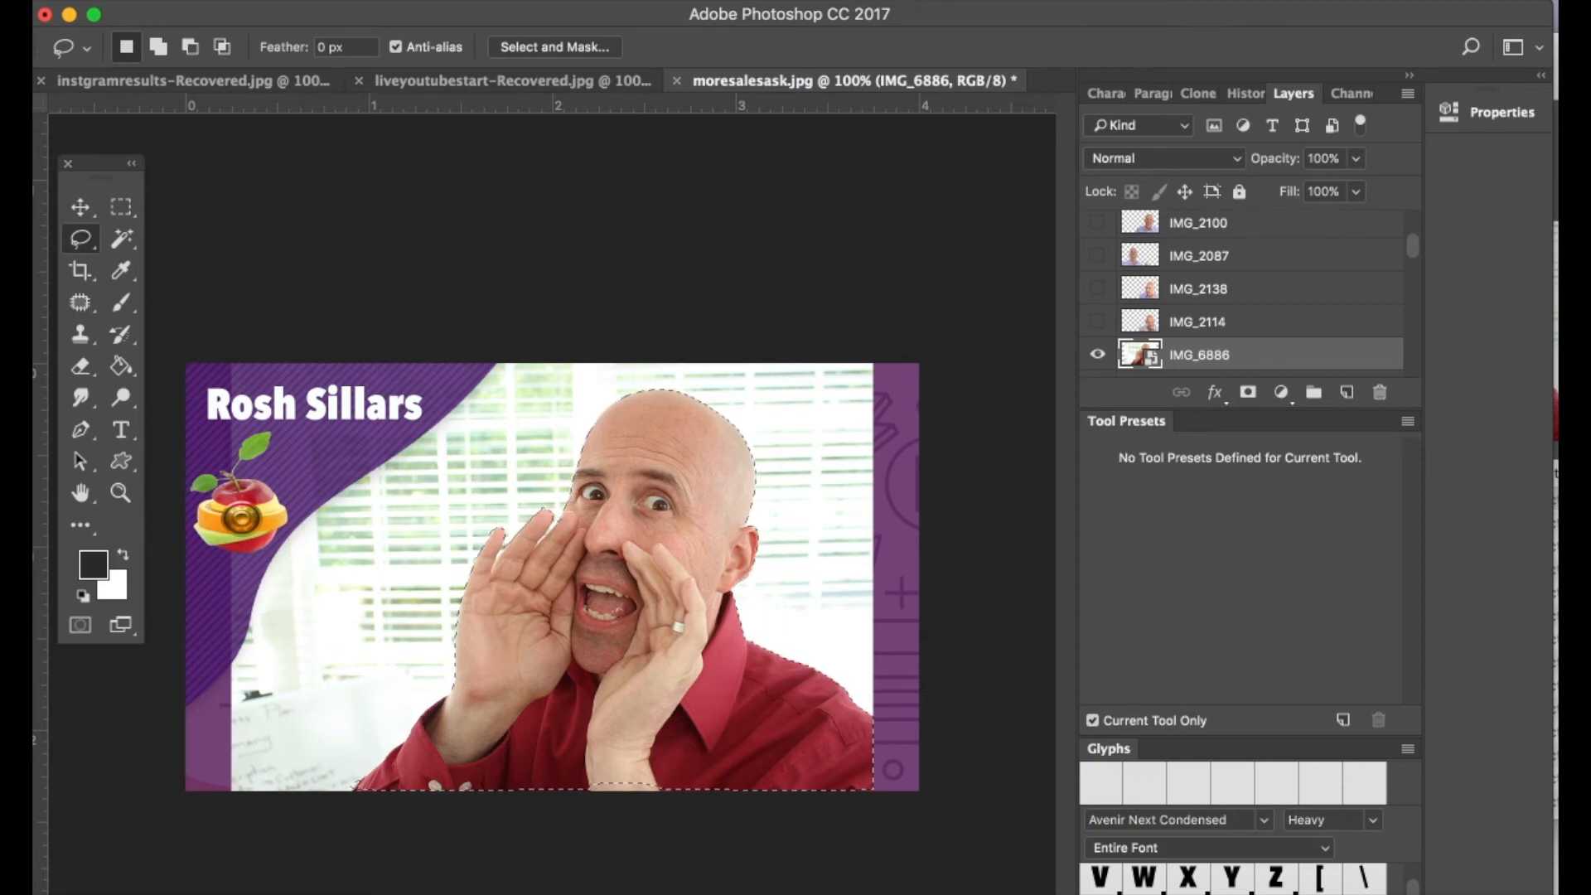
- Invert the selection, rasterize the IMG_6886 layer and delete the background around the man, leaving nothing selected
left_click(402, 1)
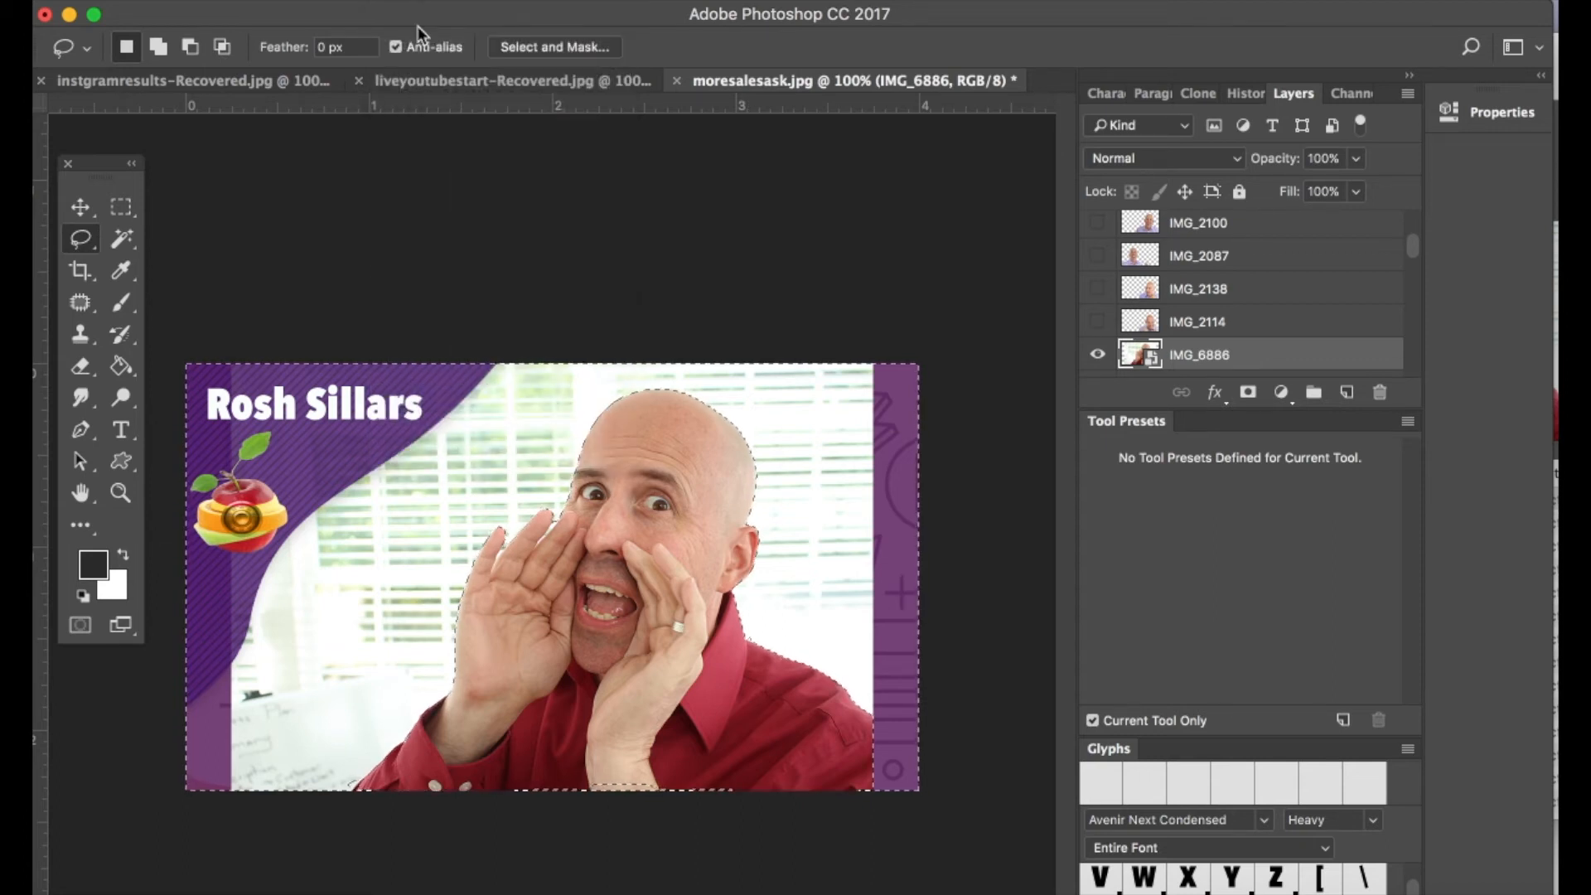
left_click(80, 366)
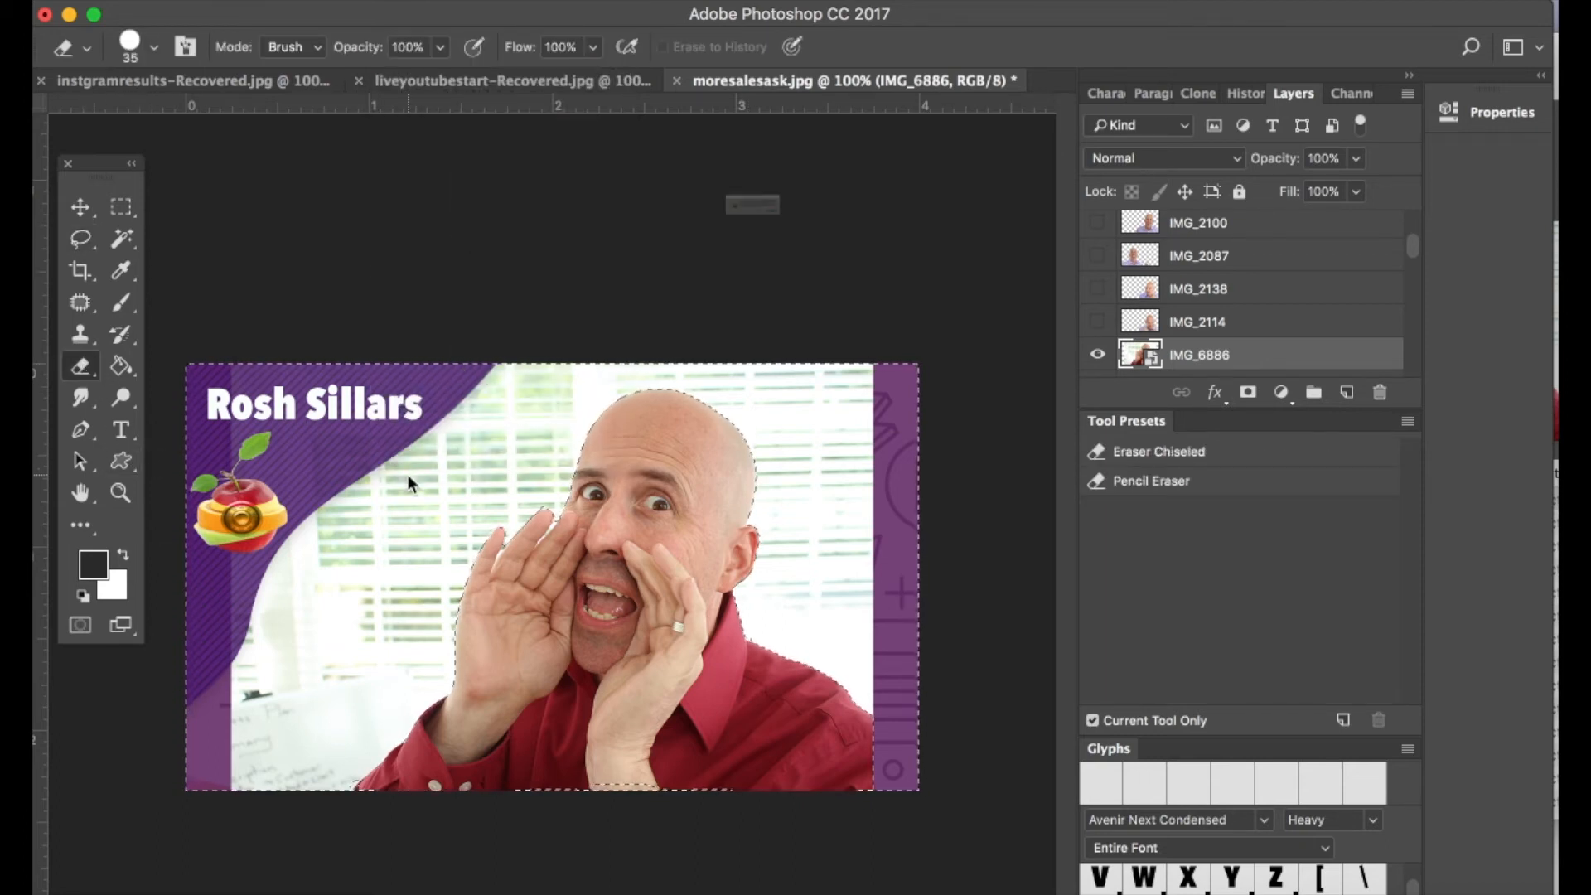
left_click(407, 475)
left_click(931, 260)
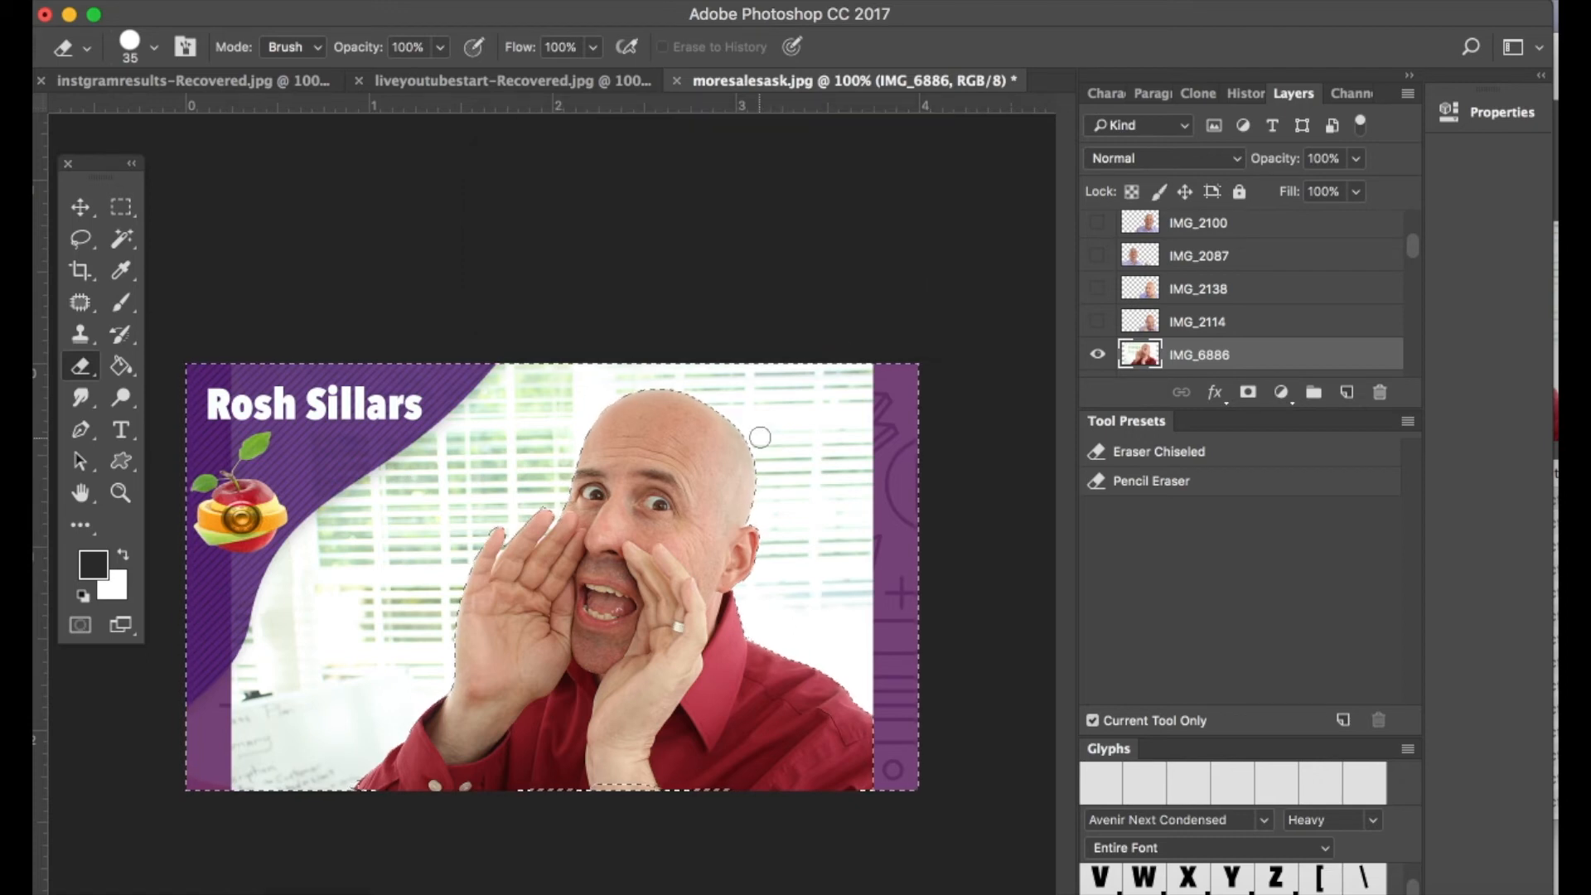
key("Delete")
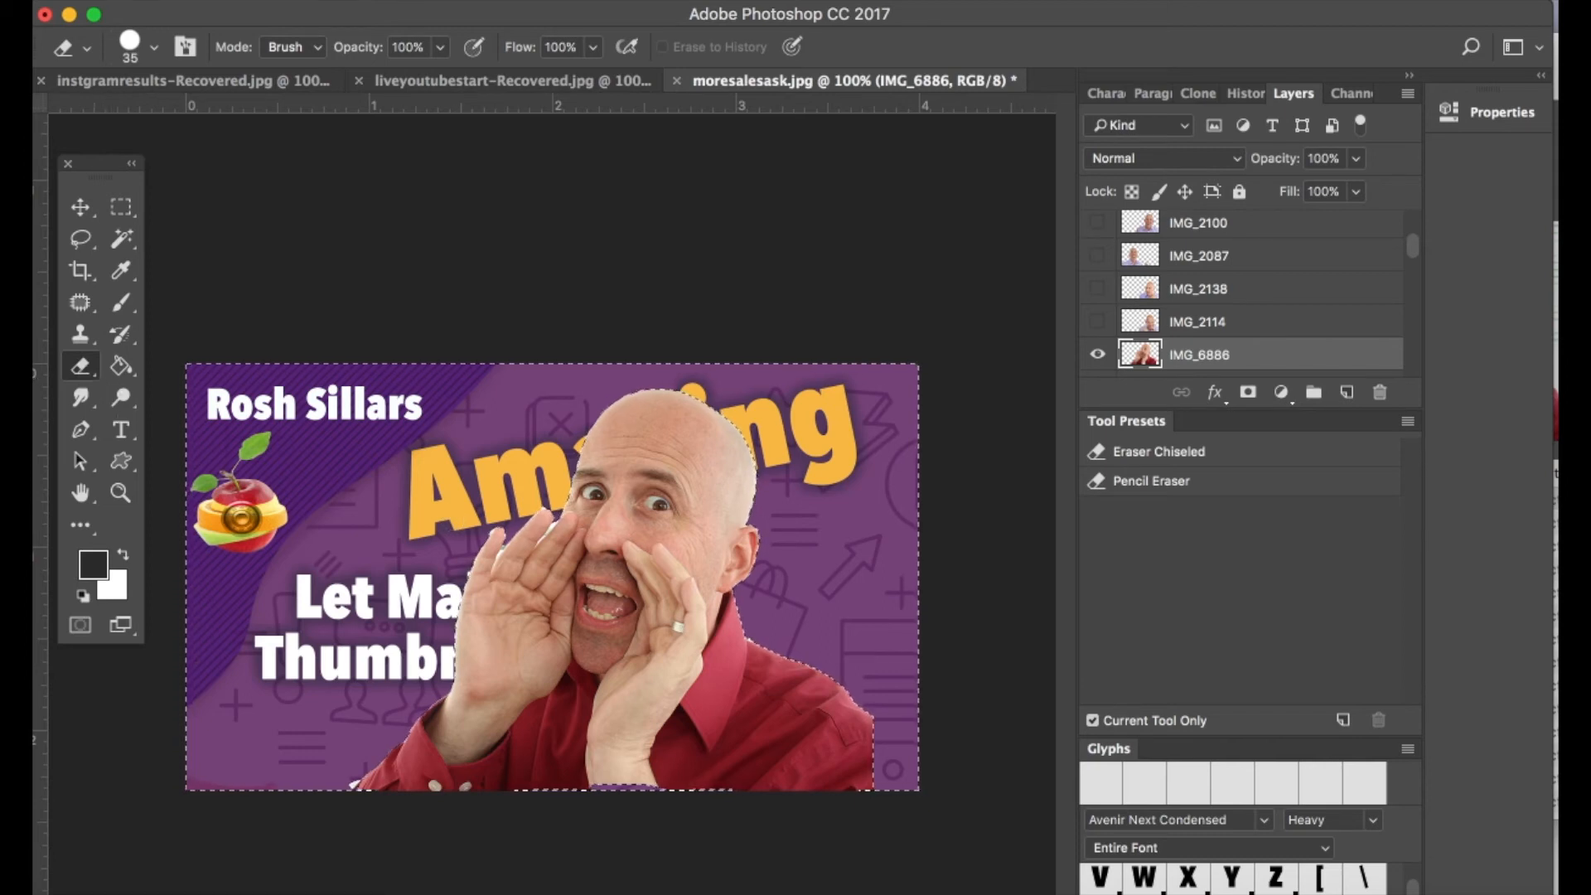
left_click(401, 1)
left_click(427, 1)
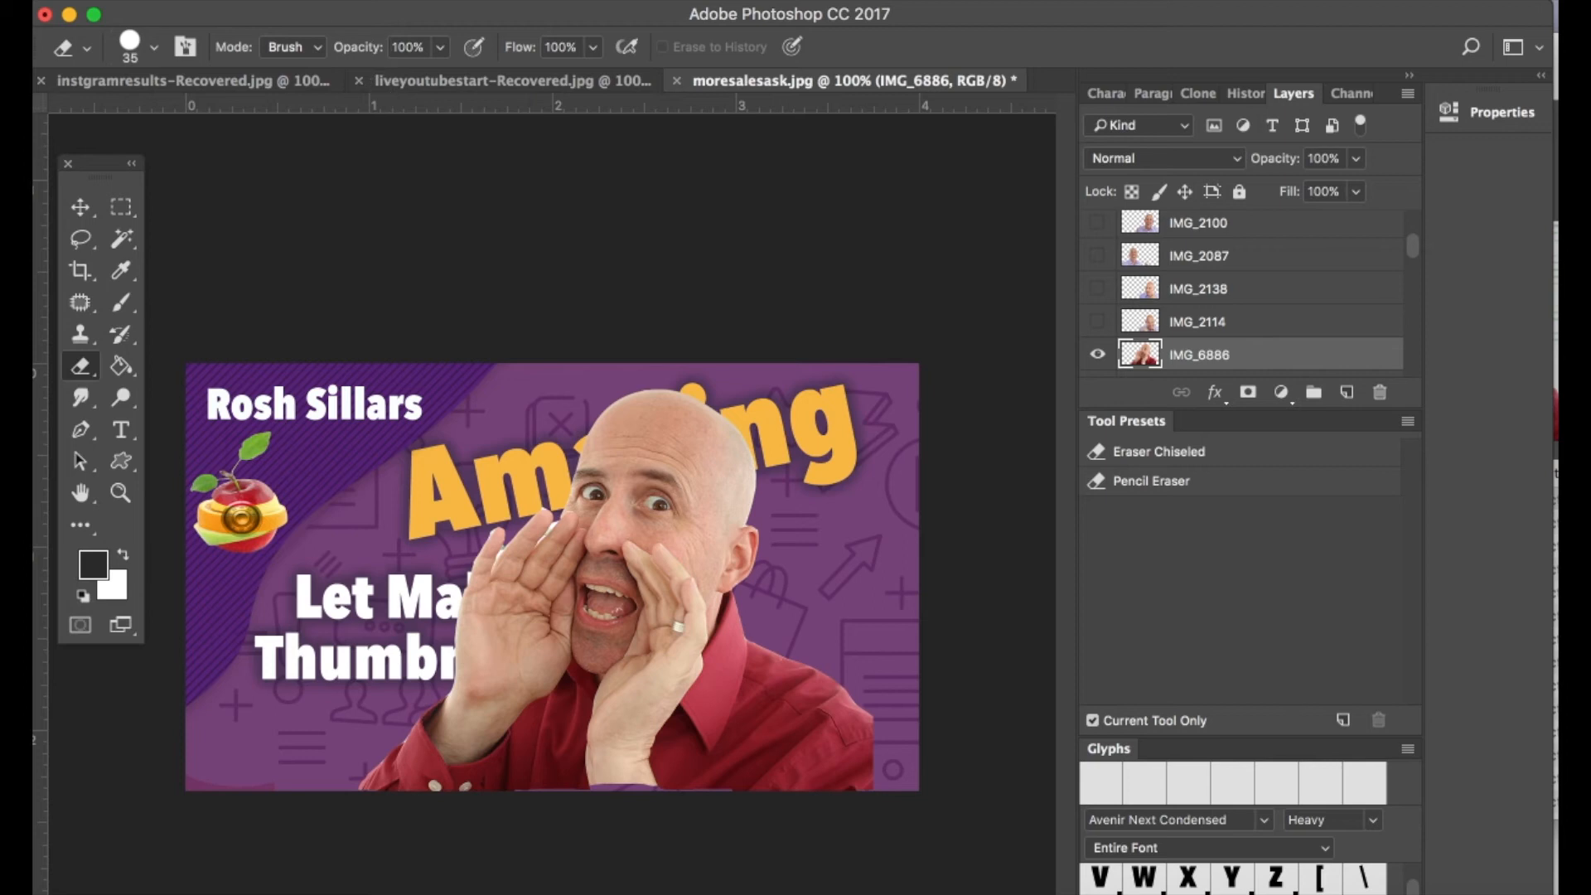
- Scale the cut-out man down to about 87% and move him to the lower right of the thumbnail, clear of "Let Make Thumbnails"
left_click(142, 0)
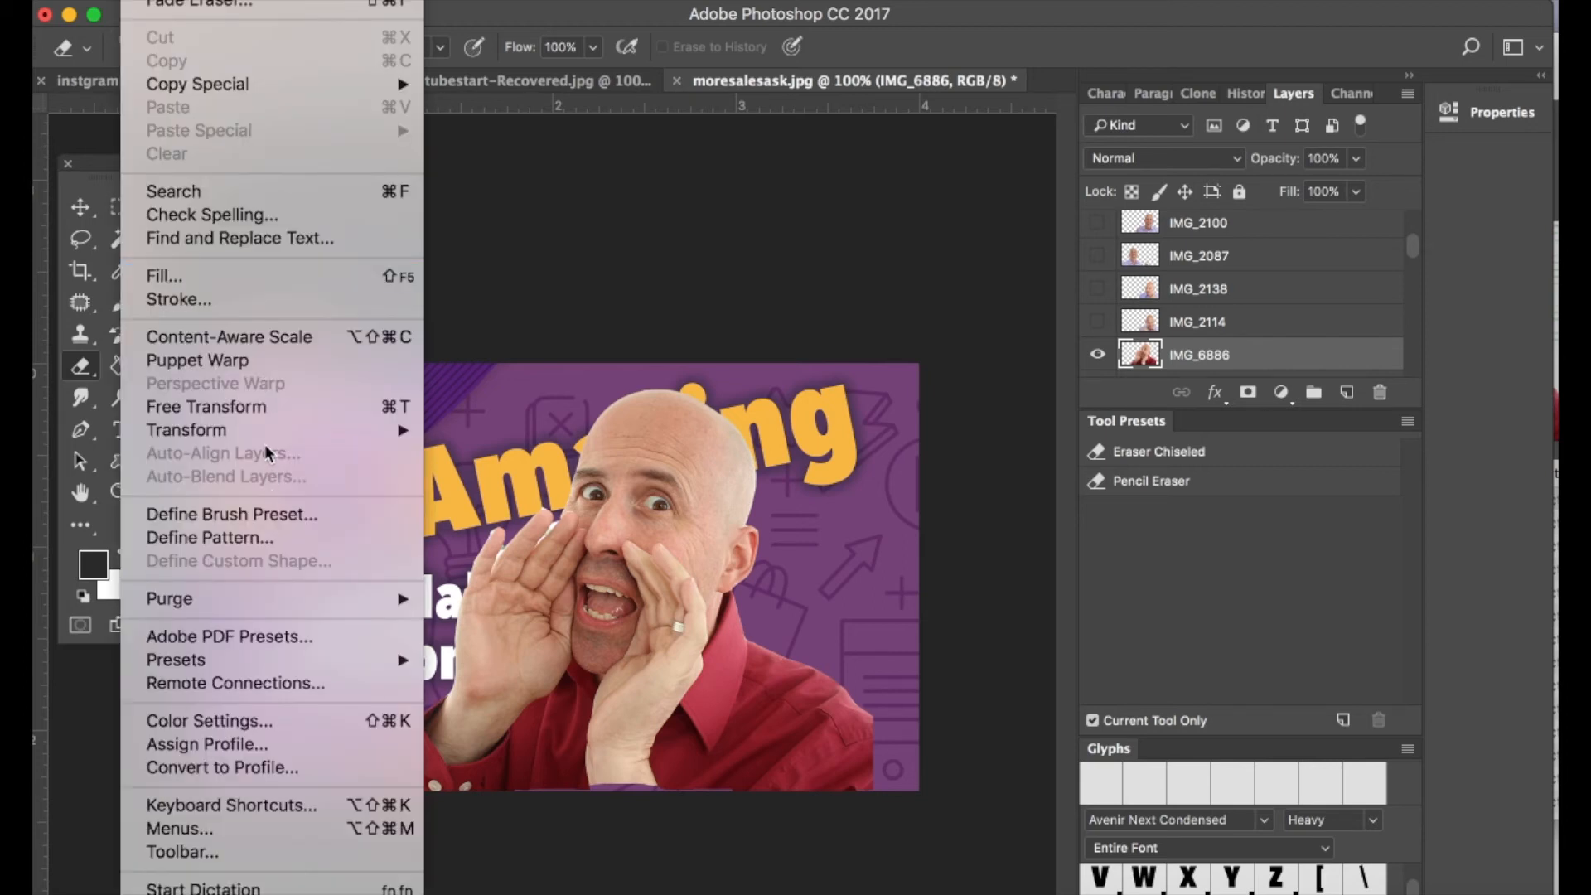
mouse_move(270, 431)
left_click(469, 463)
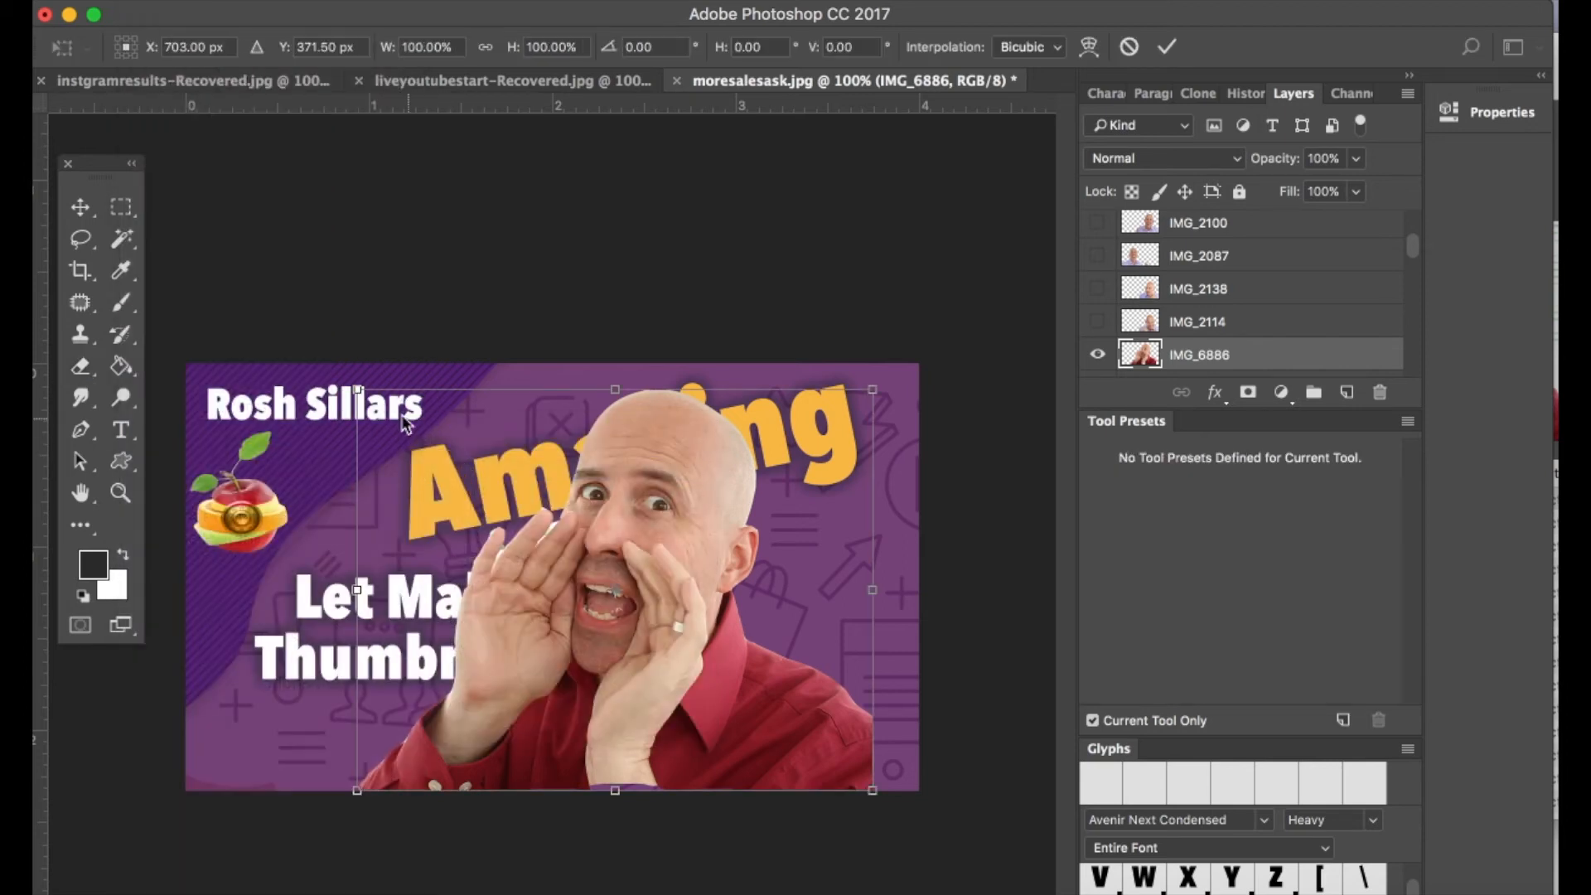
left_click_drag(357, 388, 426, 445)
left_click_drag(616, 605, 688, 608)
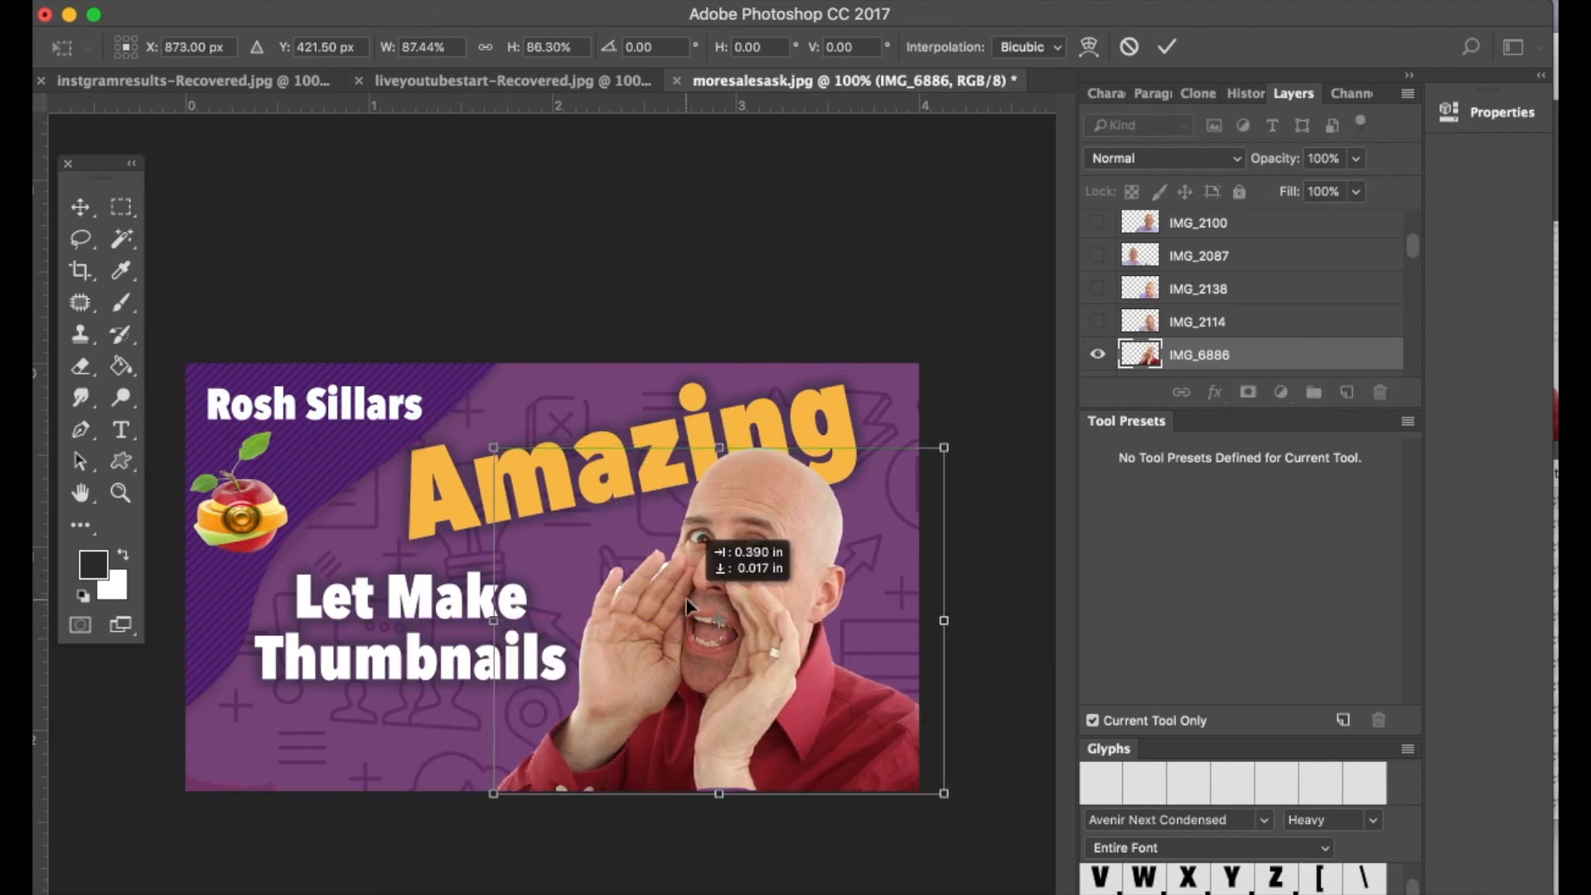
key("Return")
key("e")
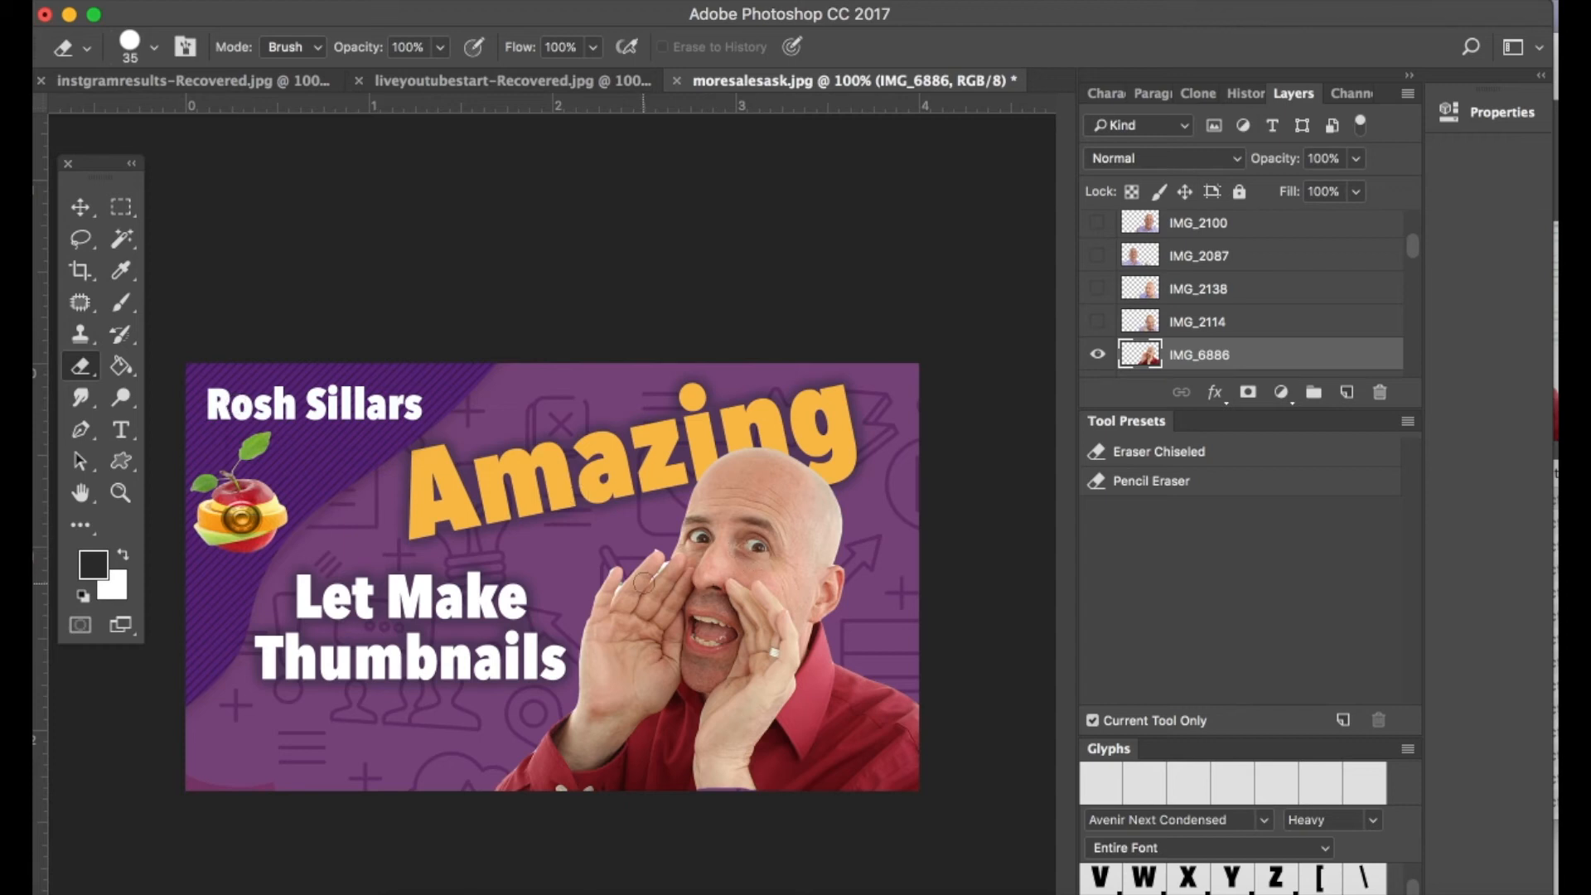
- Clean the leftover white background from between the man's raised fingers with the Magic Wand tool
left_click(122, 238)
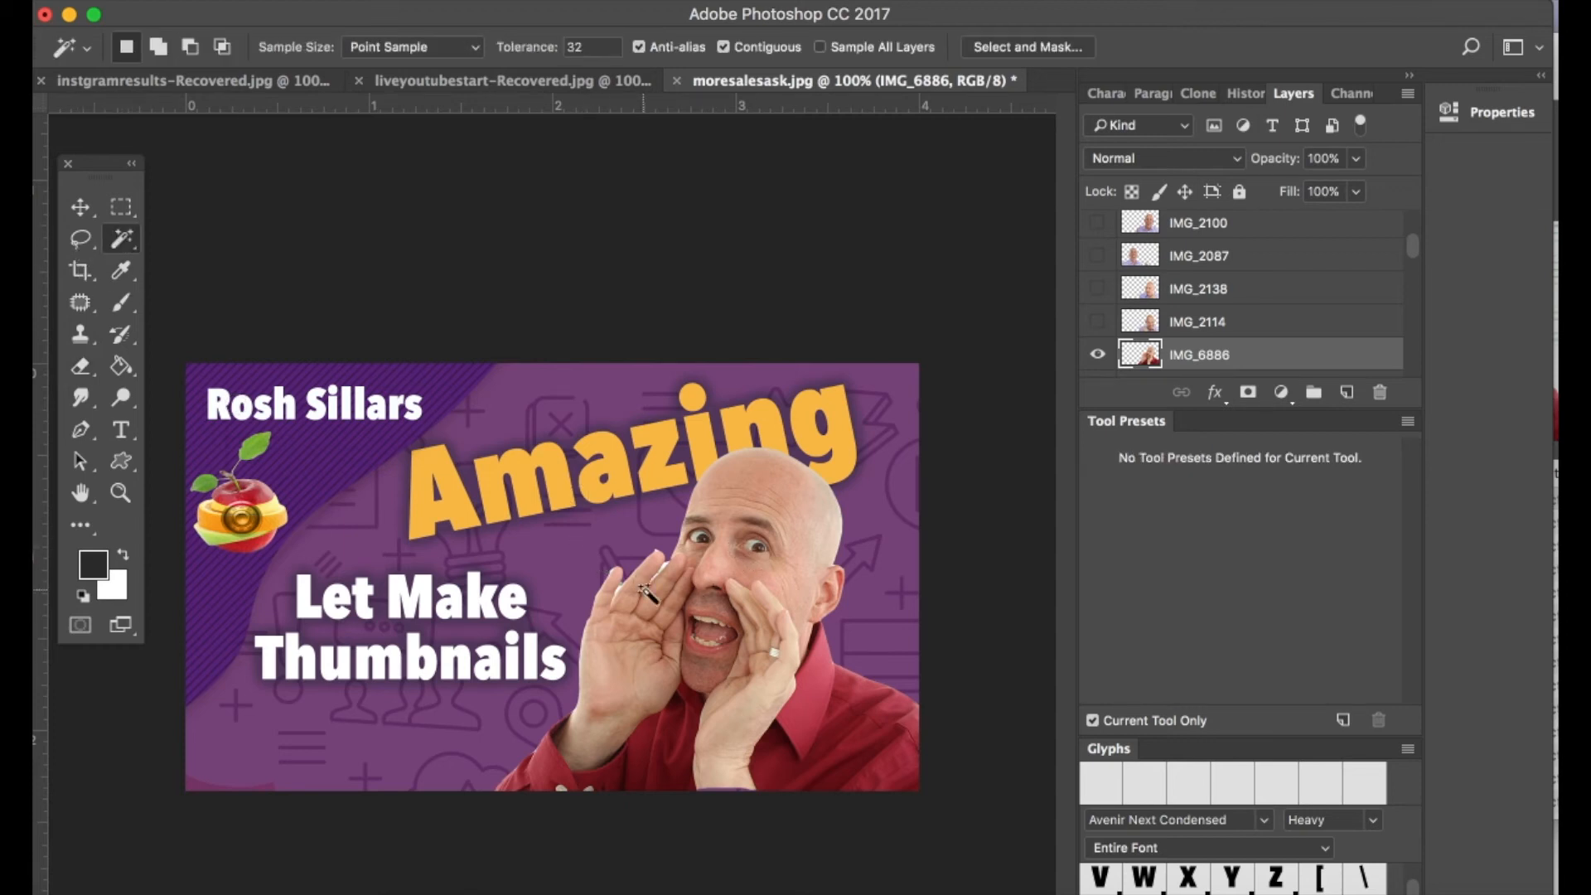
left_click(676, 591)
key("super+d")
key("super+plus")
key("super+plus")
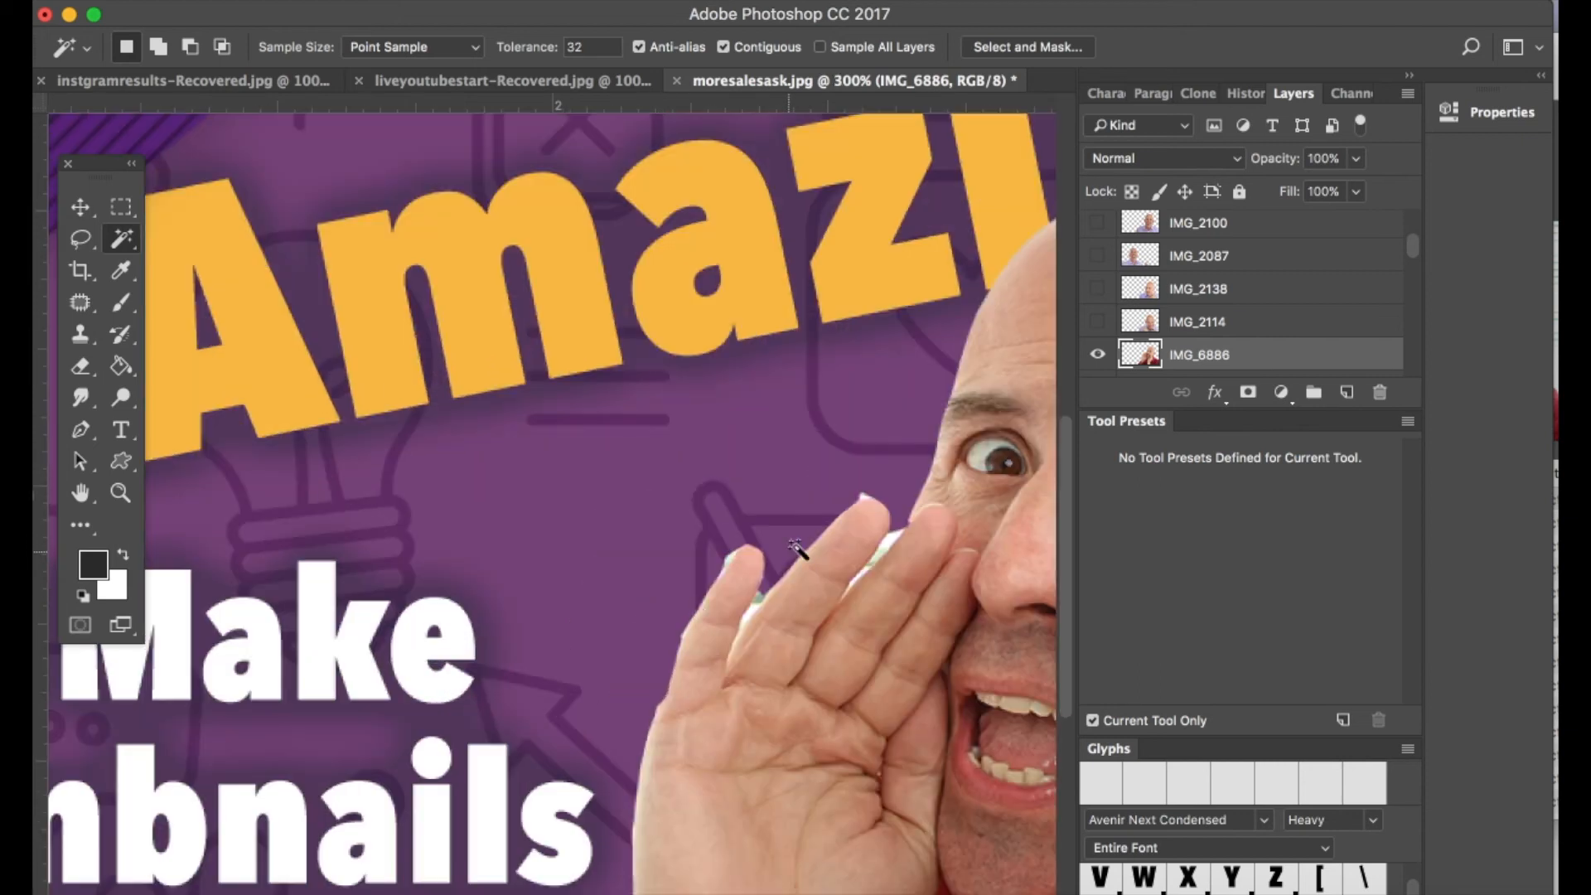
left_click(892, 546)
key("e")
key("super+minus")
key("super+minus")
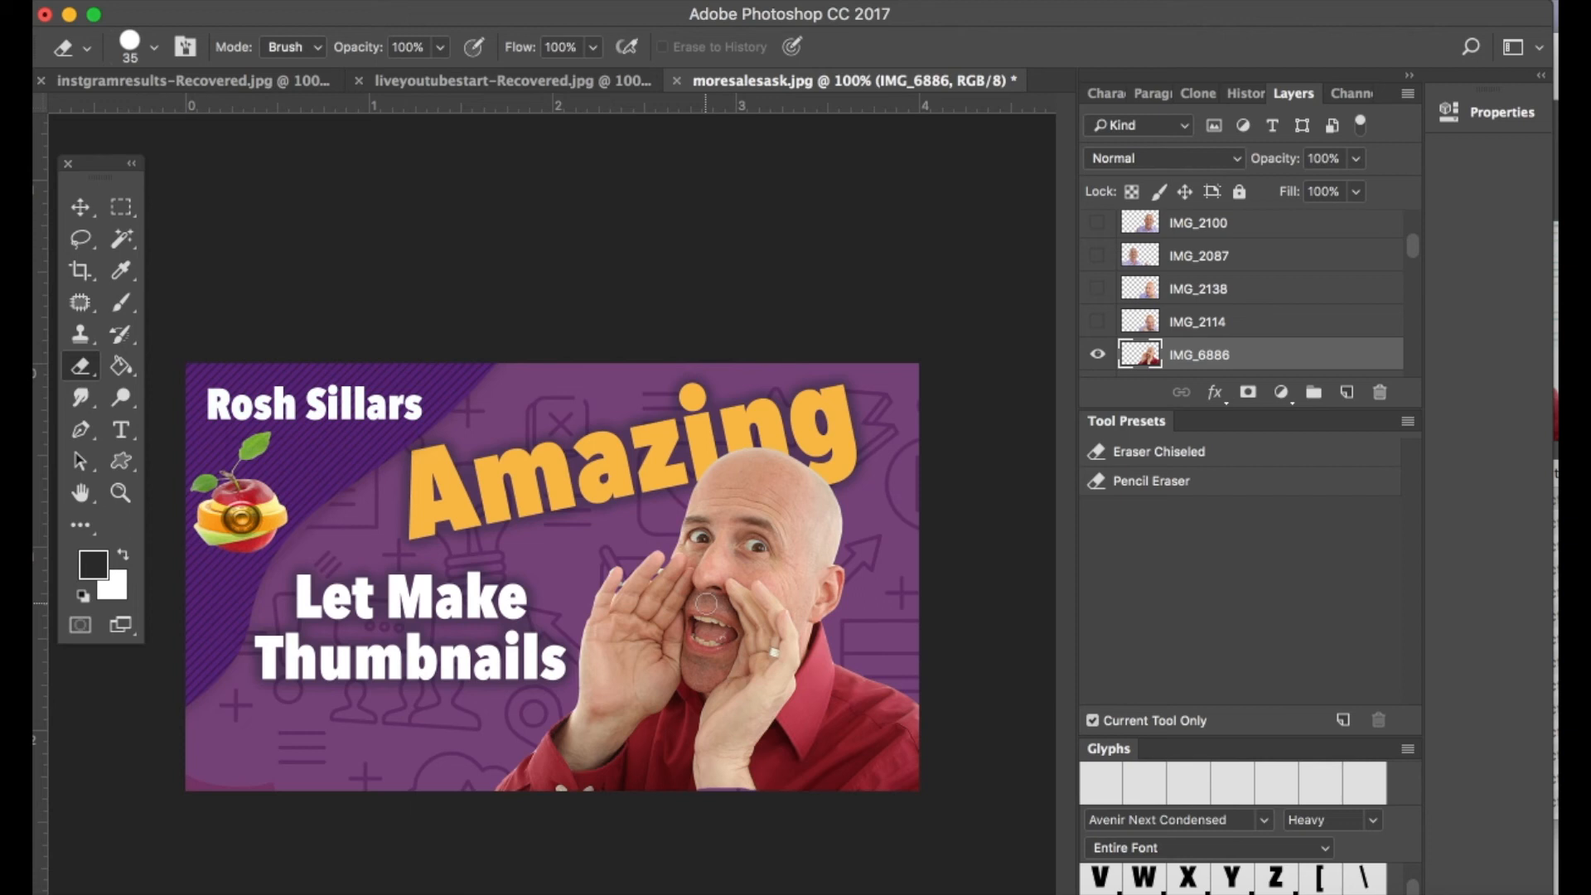
- Review the template's layer stack, from the background layers up through the headline texts to the top logo and name layers
scroll(1248, 313, "down", 5)
scroll(1248, 314, "down", 15)
scroll(1250, 319, "down", 4)
scroll(1250, 319, "up", 10)
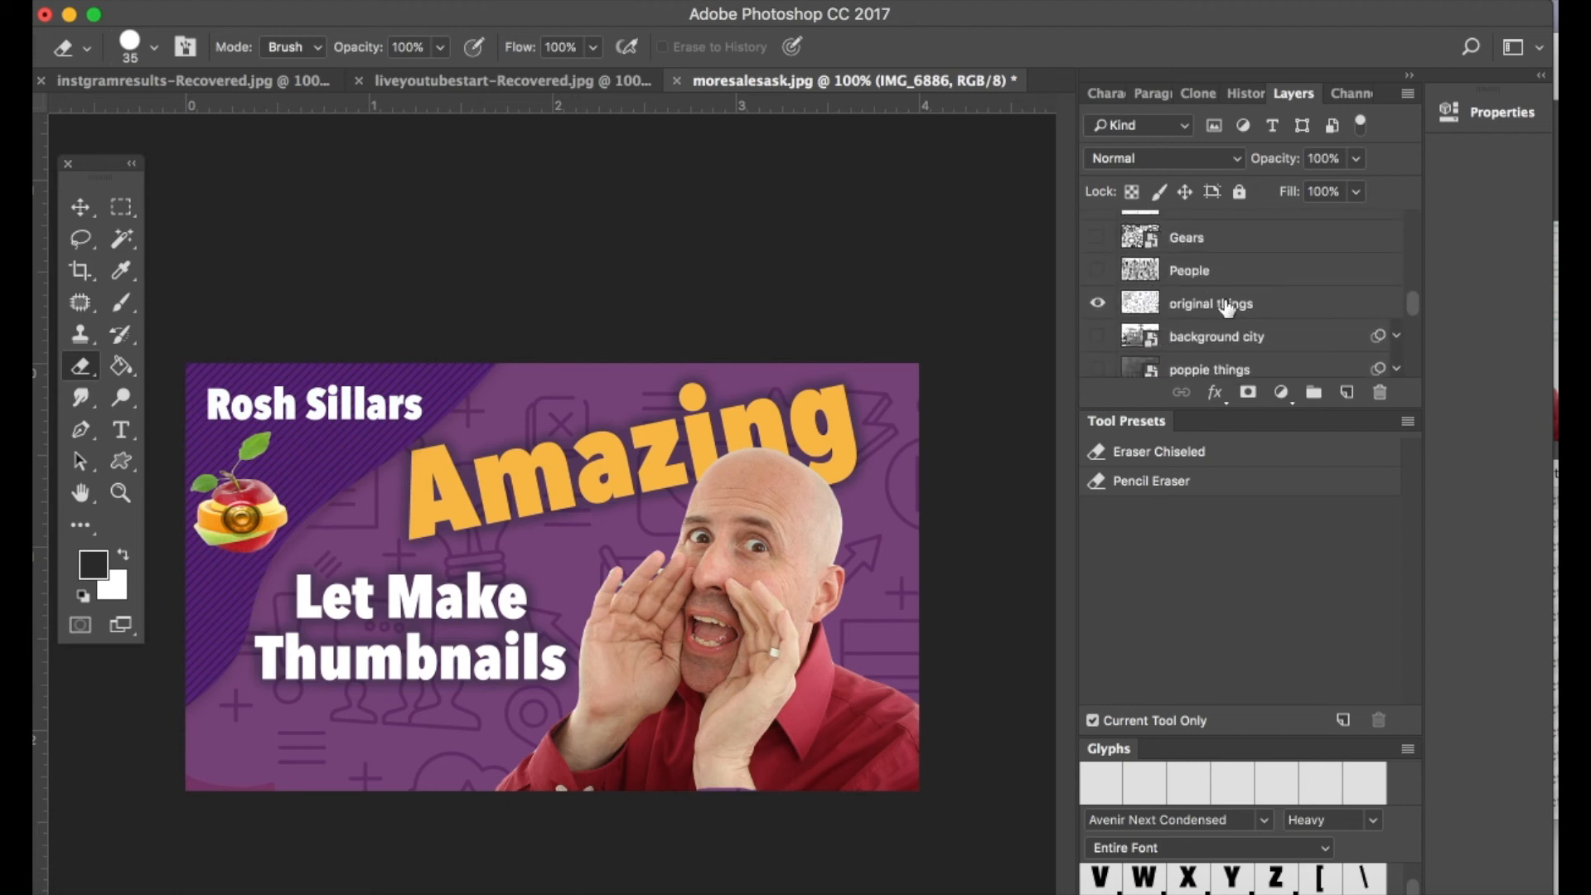
scroll(1229, 305, "up", 5)
scroll(1227, 308, "up", 4)
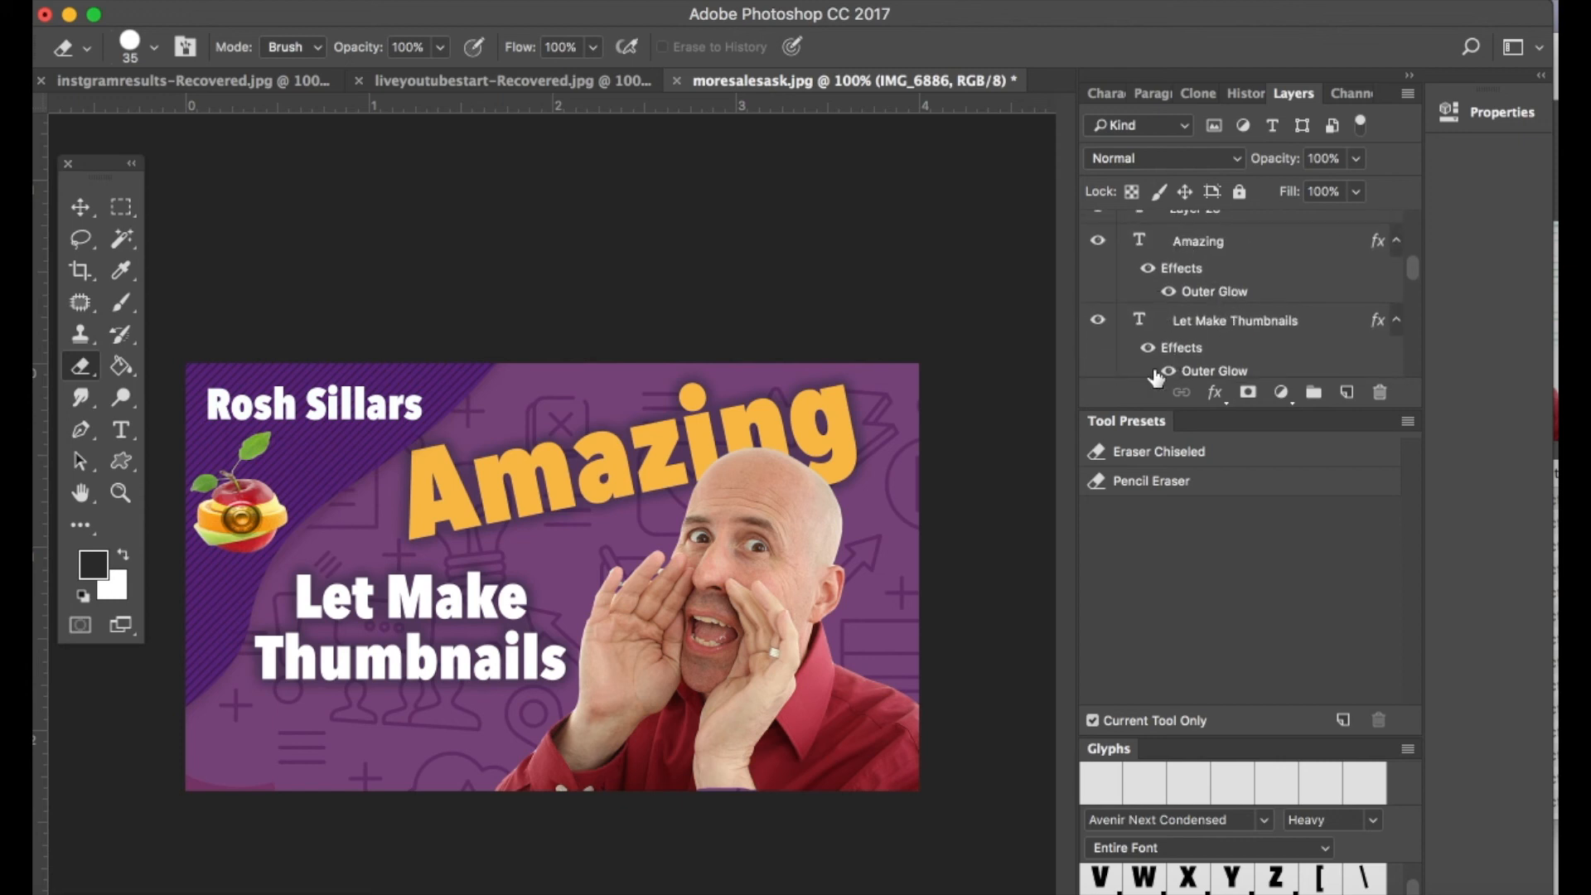
scroll(1156, 377, "up", 3)
scroll(1156, 357, "up", 4)
left_click(1096, 260)
left_click(1096, 260)
scroll(1144, 315, "up", 5)
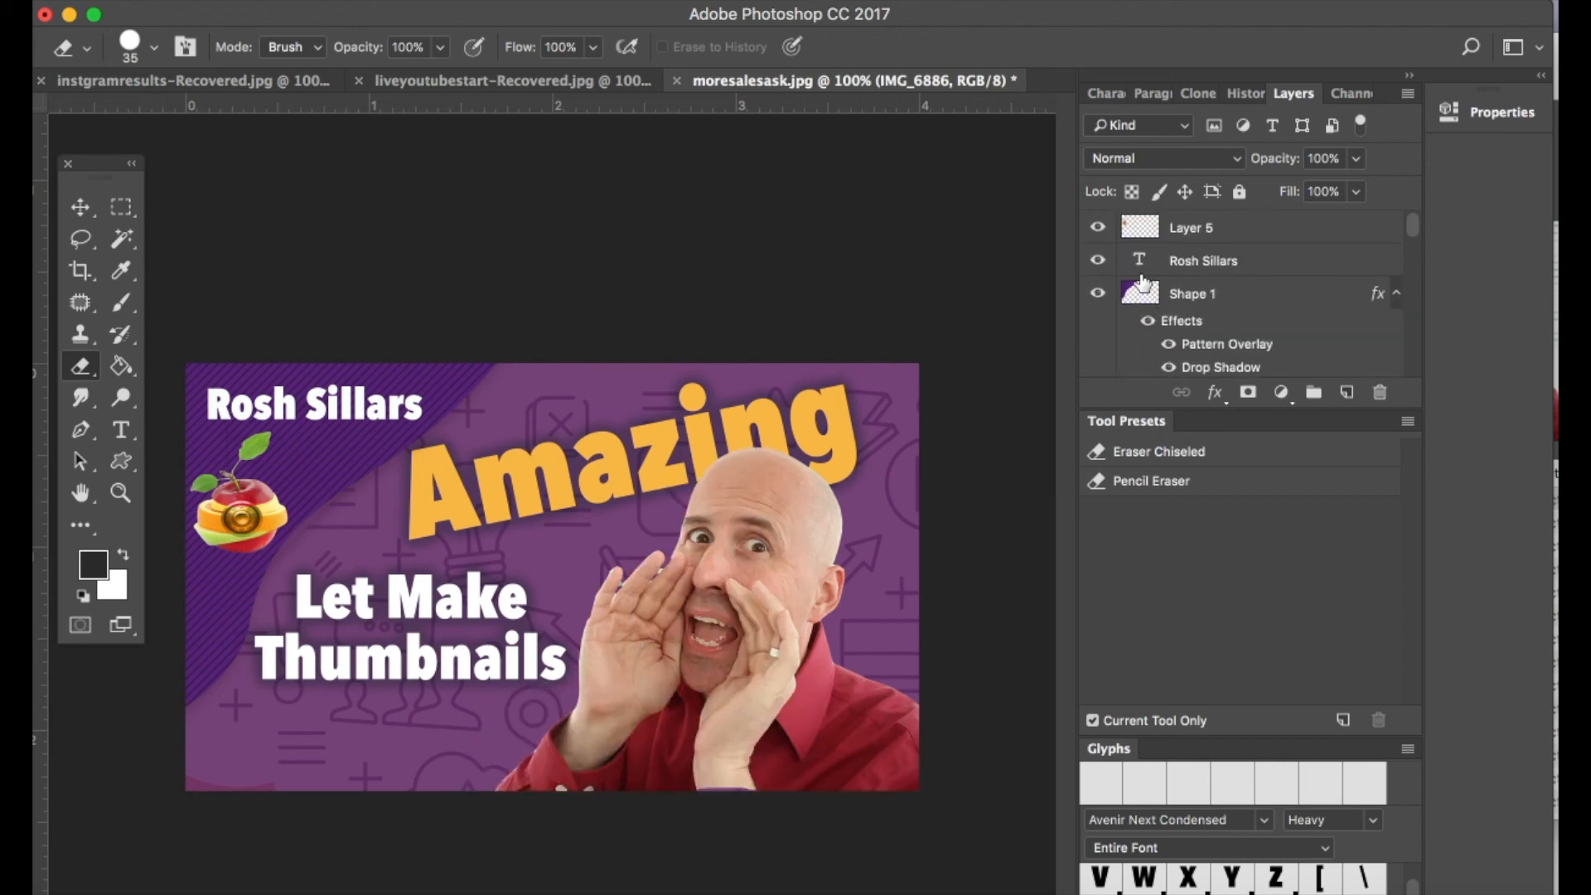